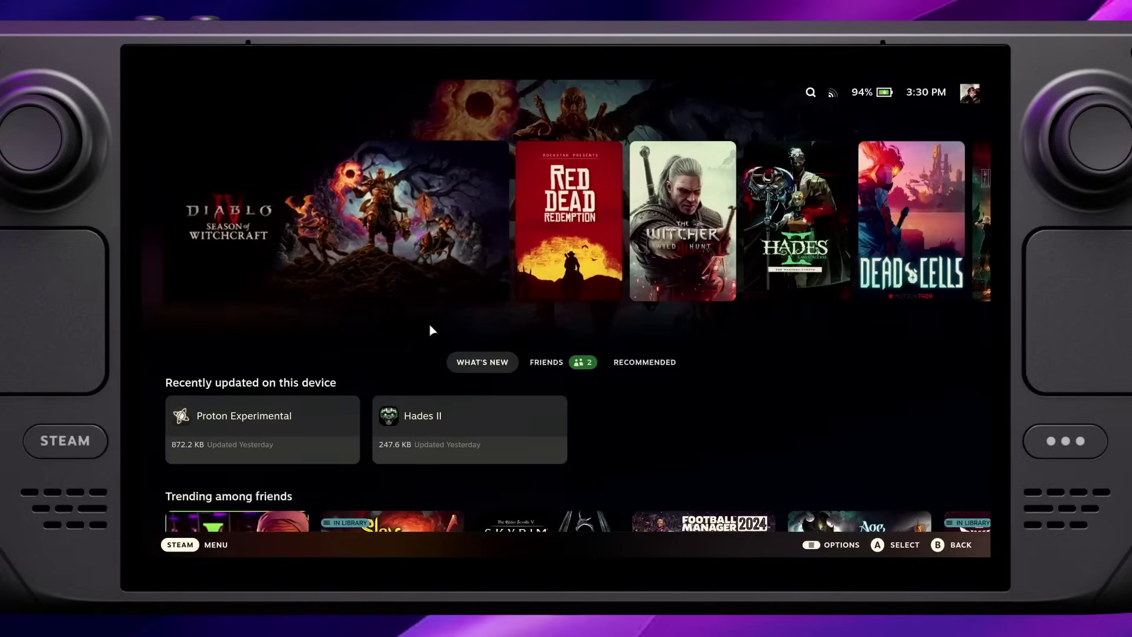
From the Steam menu's Power options, choose Switch to Desktop
{"action": "key", "text": "super"}
{"action": "left_click", "coordinate": [228, 424]}
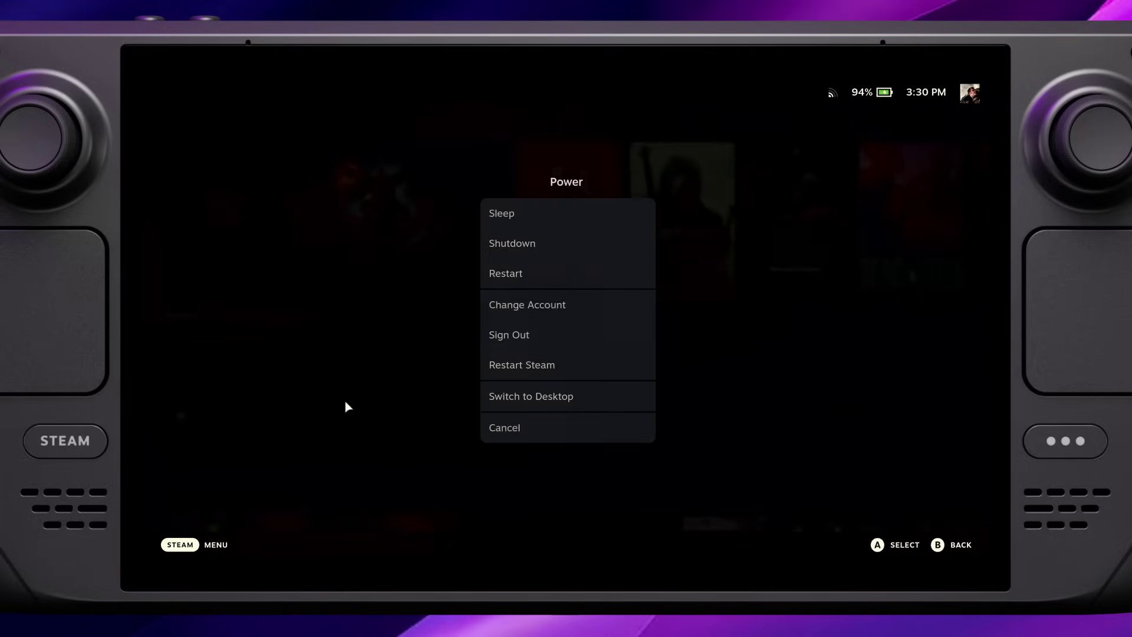
{"action": "left_click", "coordinate": [526, 401]}
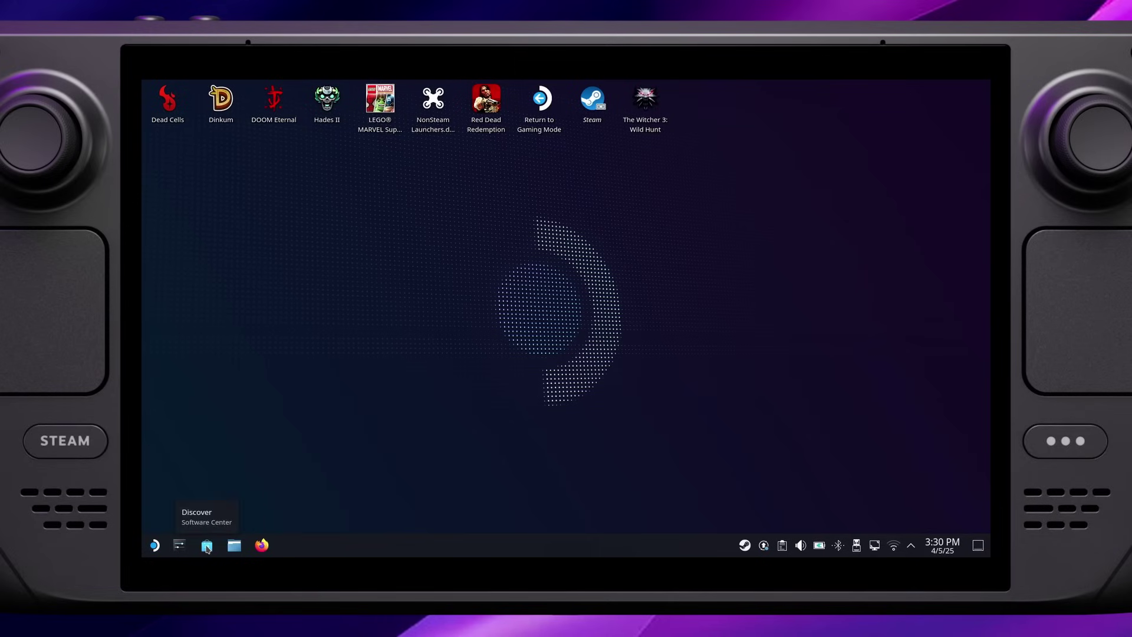
Search Discover for 'he', install Heroic Games Launcher, then close the store
{"action": "left_click", "coordinate": [207, 546]}
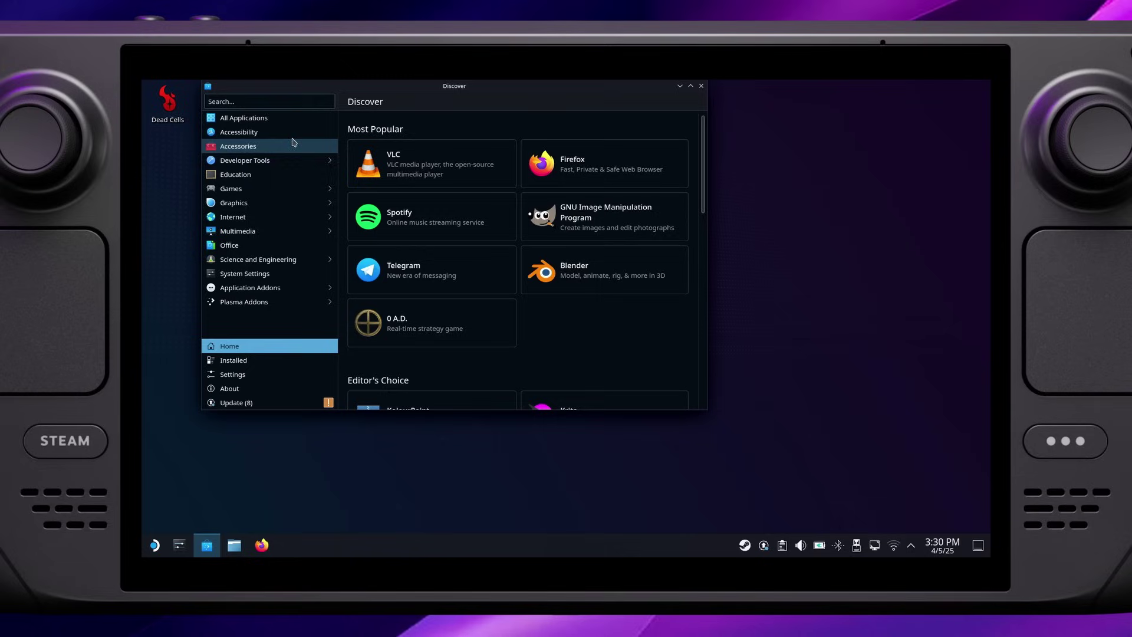
{"action": "type", "text": "heroic"}
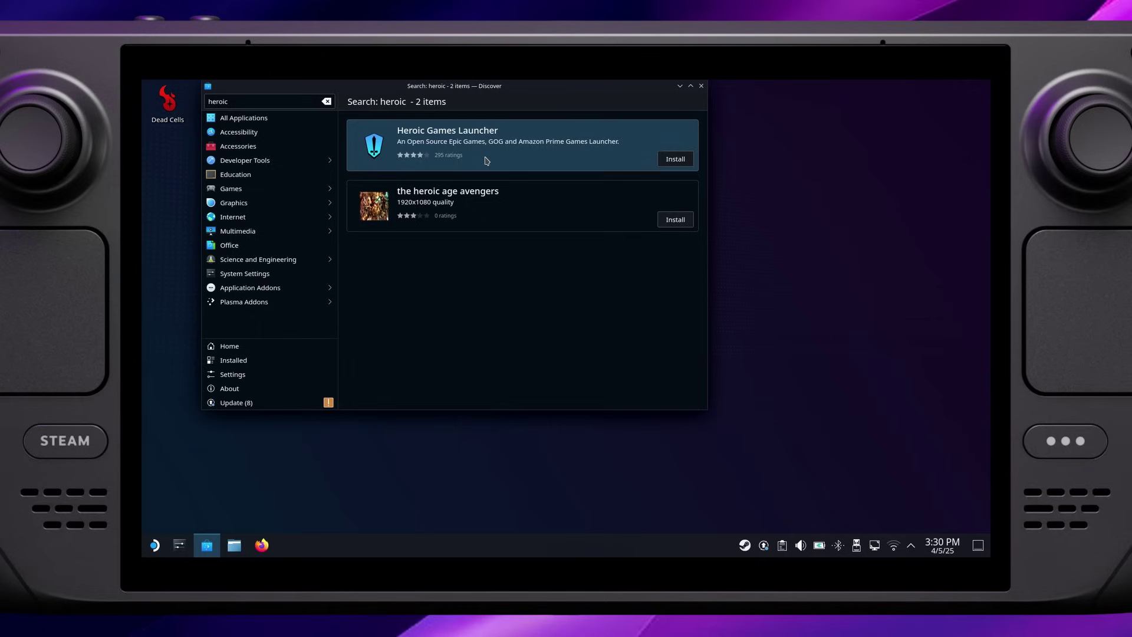
{"action": "left_click", "coordinate": [675, 160]}
{"action": "left_click", "coordinate": [702, 88]}
{"action": "left_click_drag", "start_coordinate": [409, 235], "coordinate": [553, 307]}
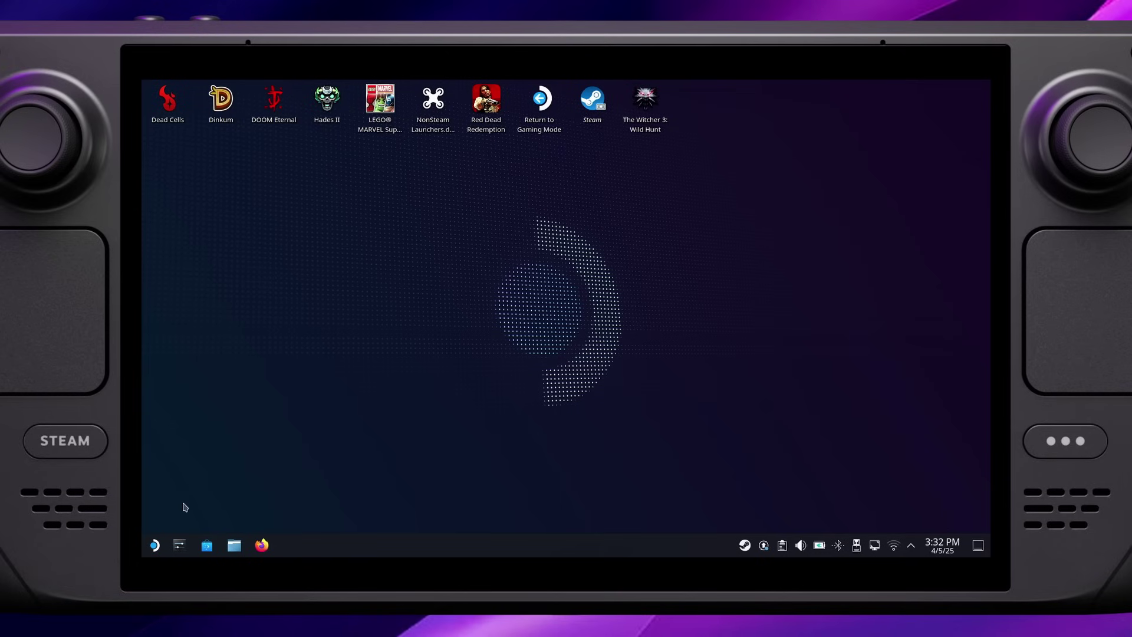
Start Heroic Games Launcher from the Games category of the application launcher
{"action": "left_click", "coordinate": [154, 545]}
{"action": "mouse_move", "coordinate": [208, 373]}
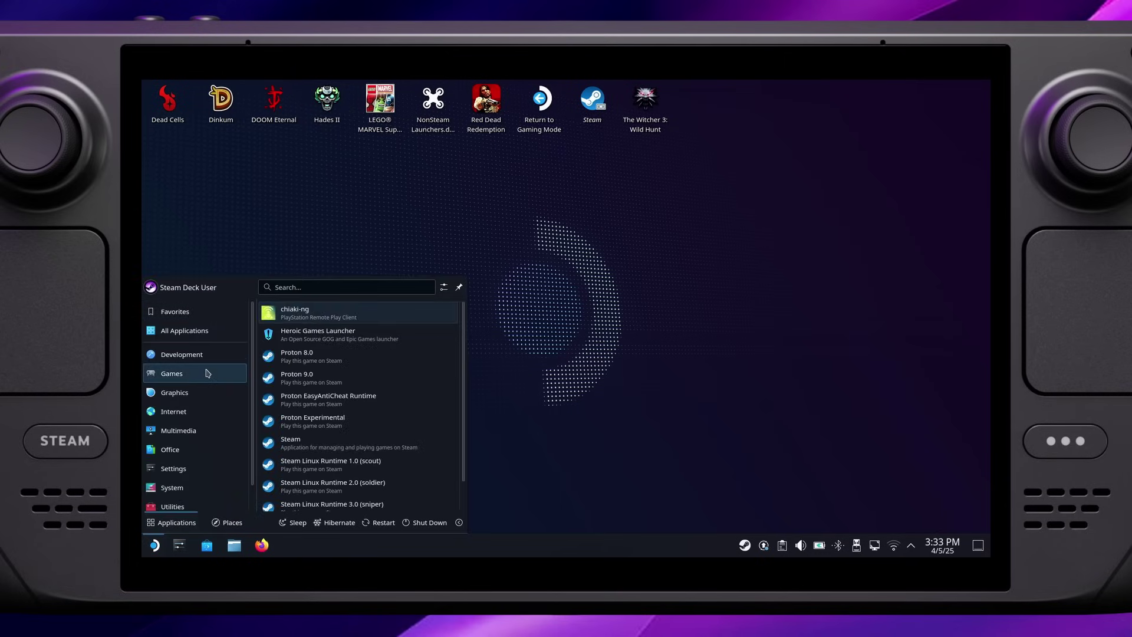
{"action": "left_click", "coordinate": [283, 334]}
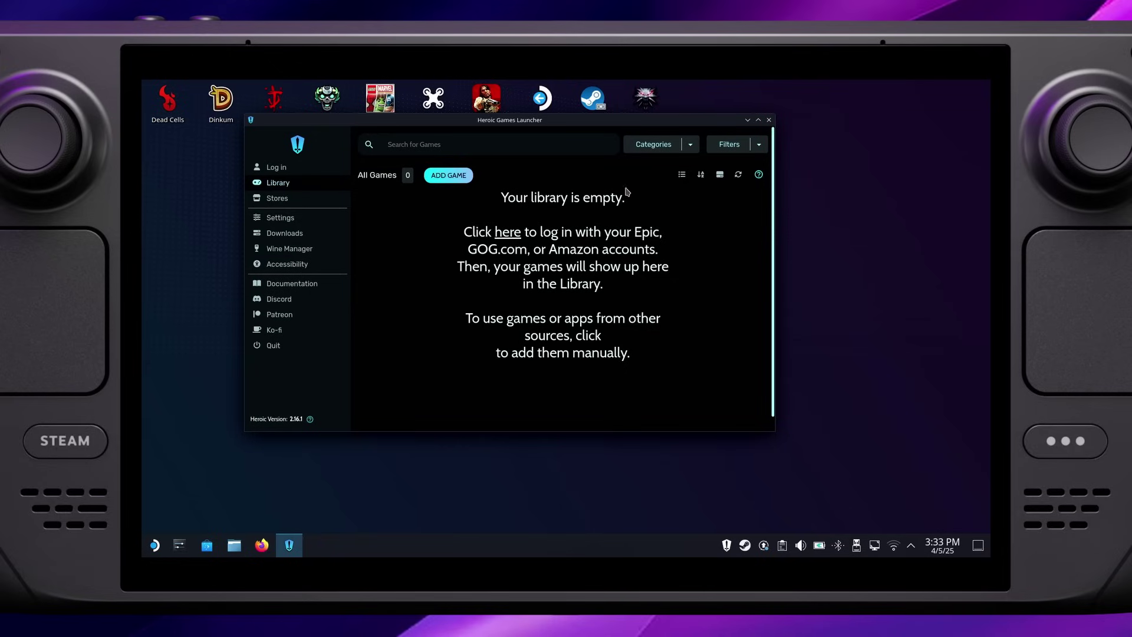
Choose Epic Games Login in Heroic and begin entering the Epic account e-mail
{"action": "left_click", "coordinate": [275, 168]}
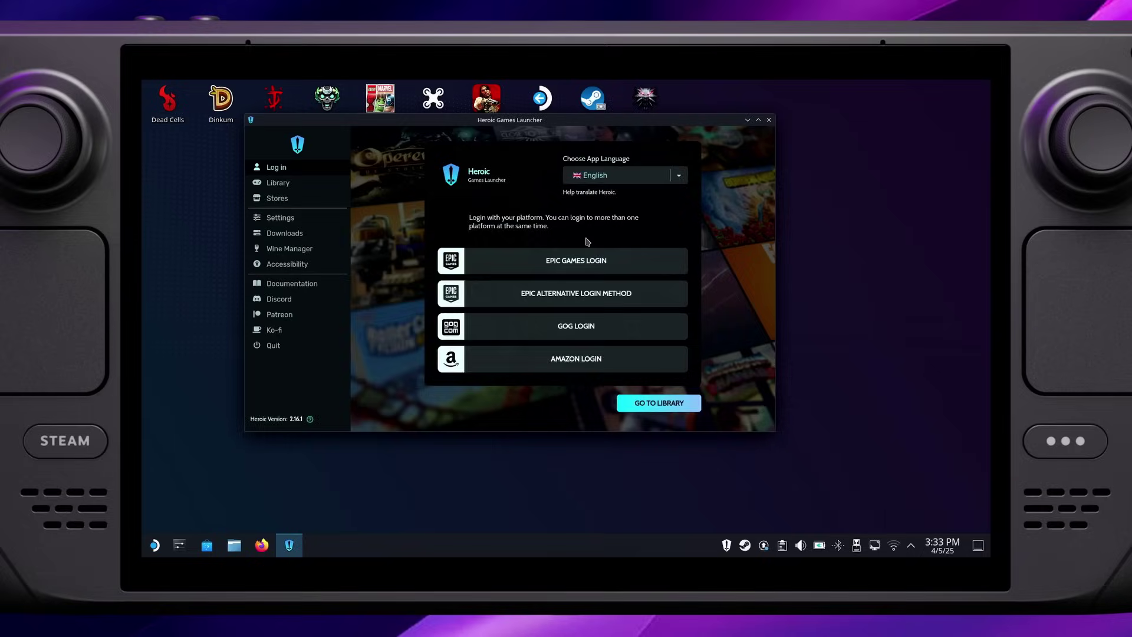
{"action": "left_click", "coordinate": [578, 261]}
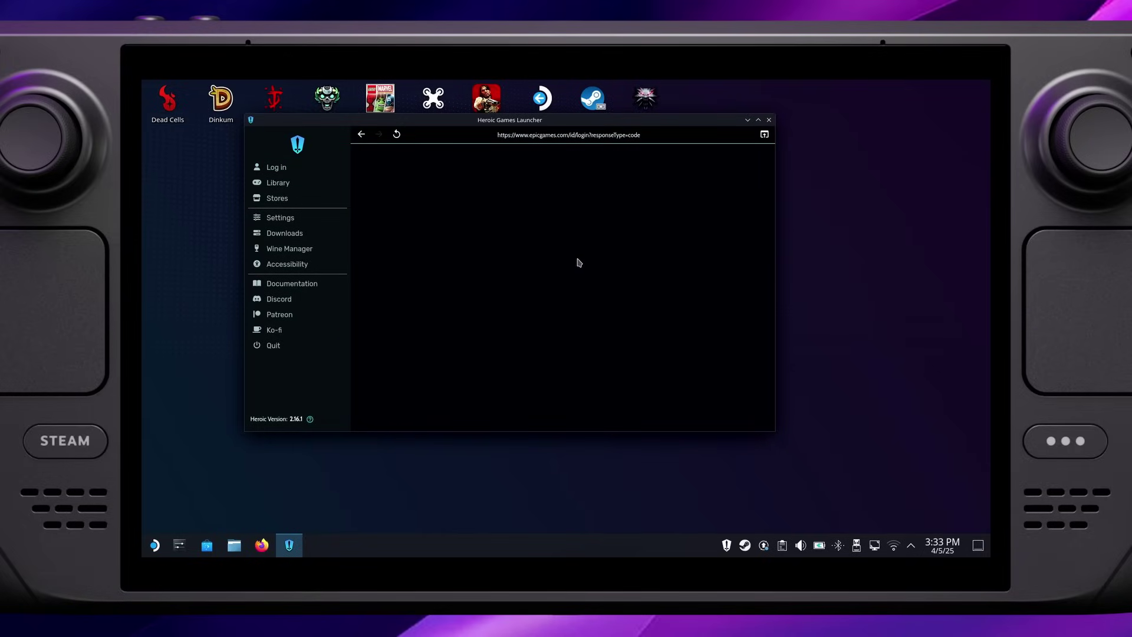
{"action": "left_click", "coordinate": [505, 264]}
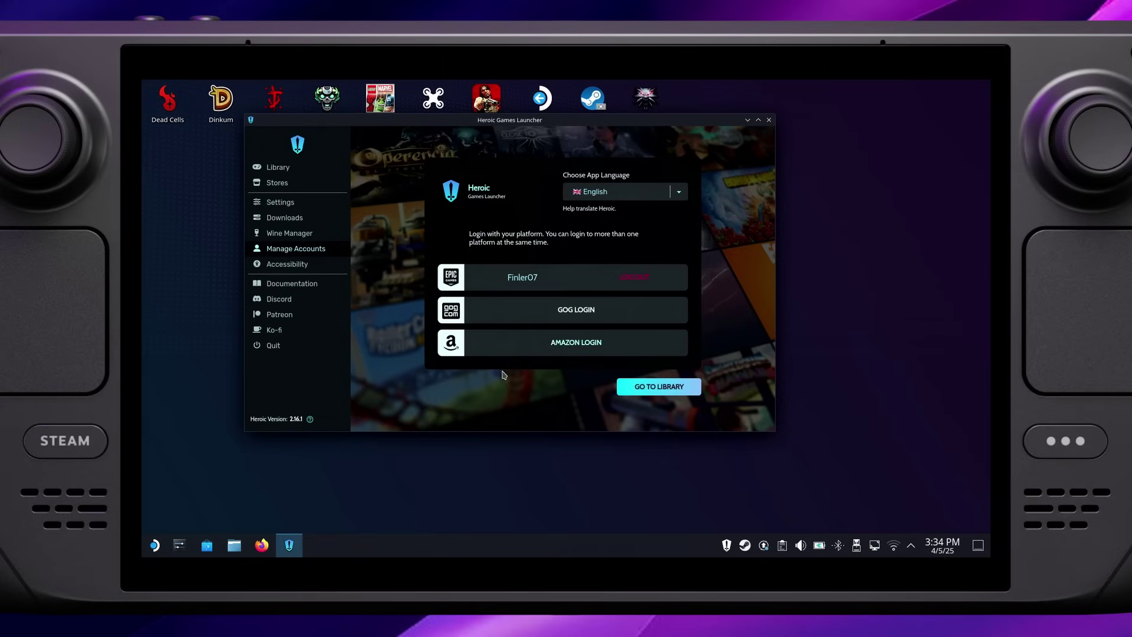
Go to the Heroic library and browse the 44 Epic titles, including Borderlands 2
{"action": "left_click", "coordinate": [659, 386]}
{"action": "scroll", "coordinate": [523, 319], "scroll_direction": "down", "scroll_amount": 3}
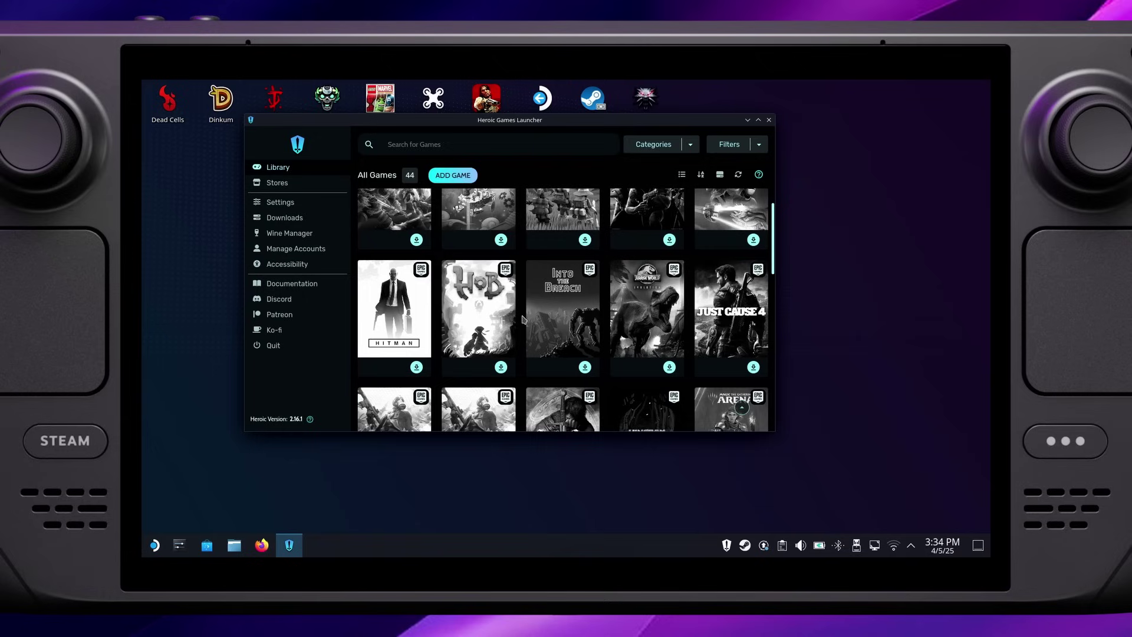
{"action": "scroll", "coordinate": [523, 319], "scroll_direction": "down", "scroll_amount": 3}
{"action": "scroll", "coordinate": [523, 319], "scroll_direction": "down", "scroll_amount": 10}
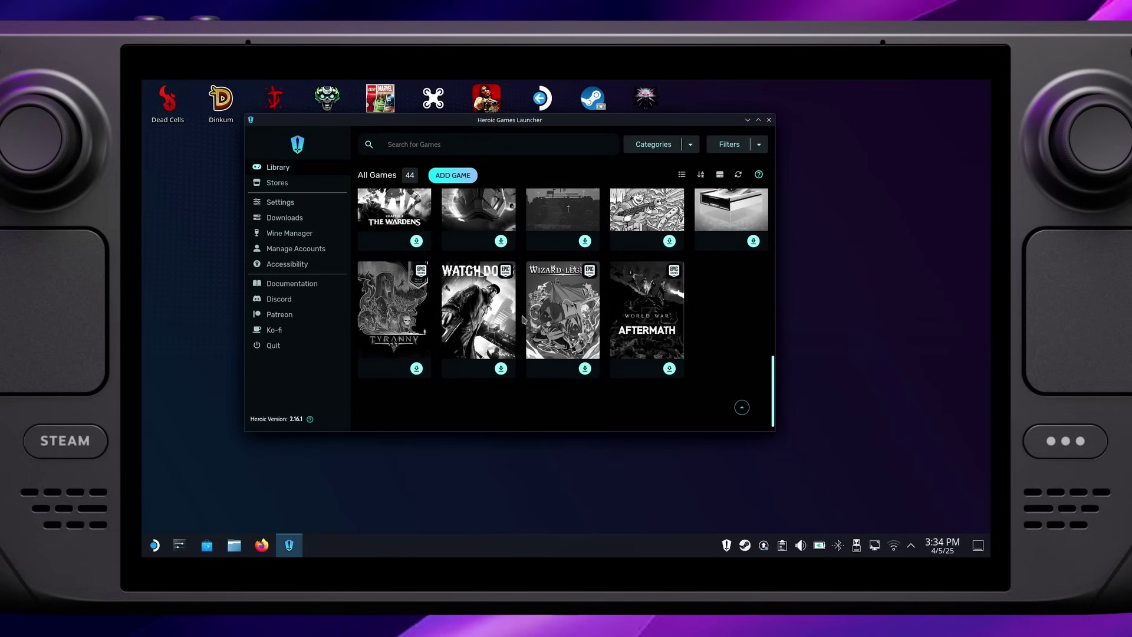
{"action": "scroll", "coordinate": [523, 319], "scroll_direction": "up", "scroll_amount": 10}
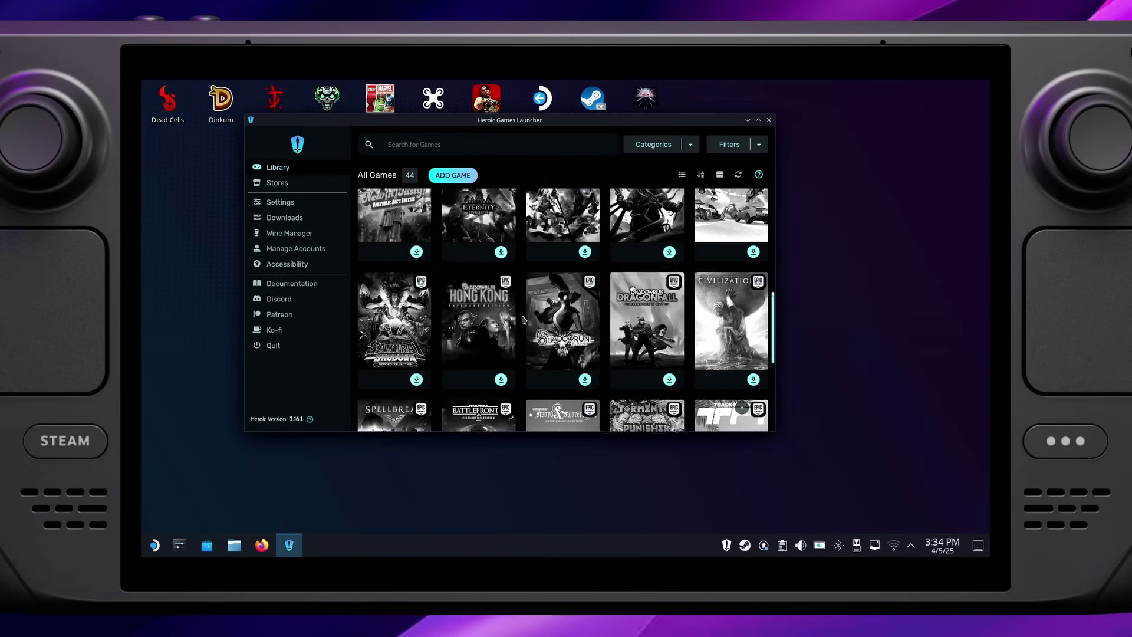
{"action": "scroll", "coordinate": [523, 319], "scroll_direction": "up", "scroll_amount": 5}
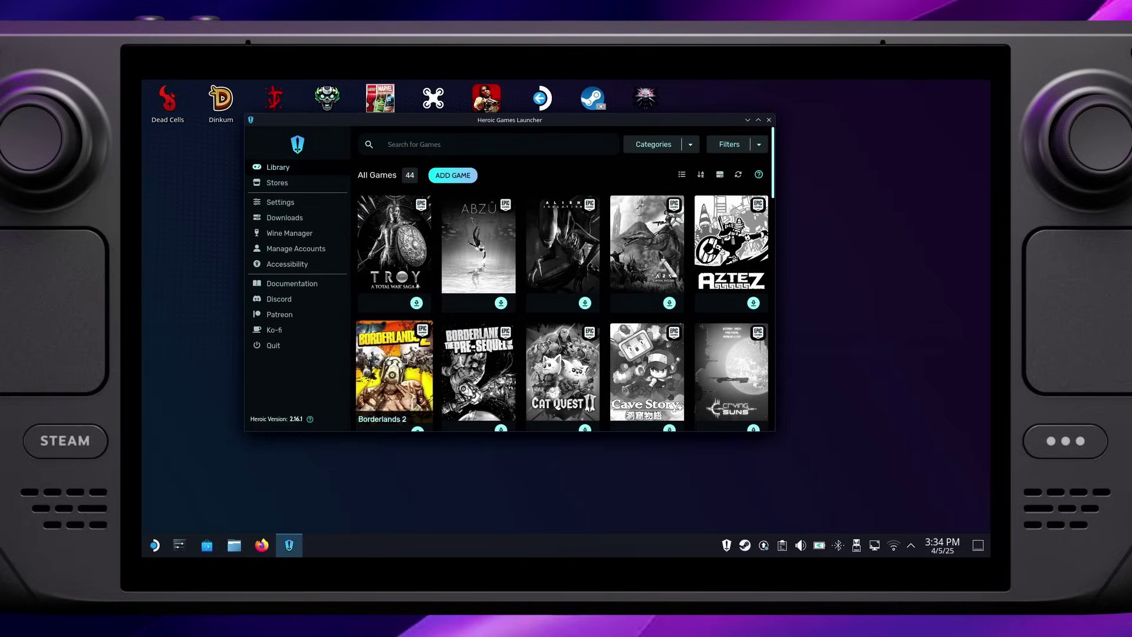
Open Borderlands 2's install dialog and expand Wine settings showing Proton Experimental
{"action": "left_click", "coordinate": [392, 369]}
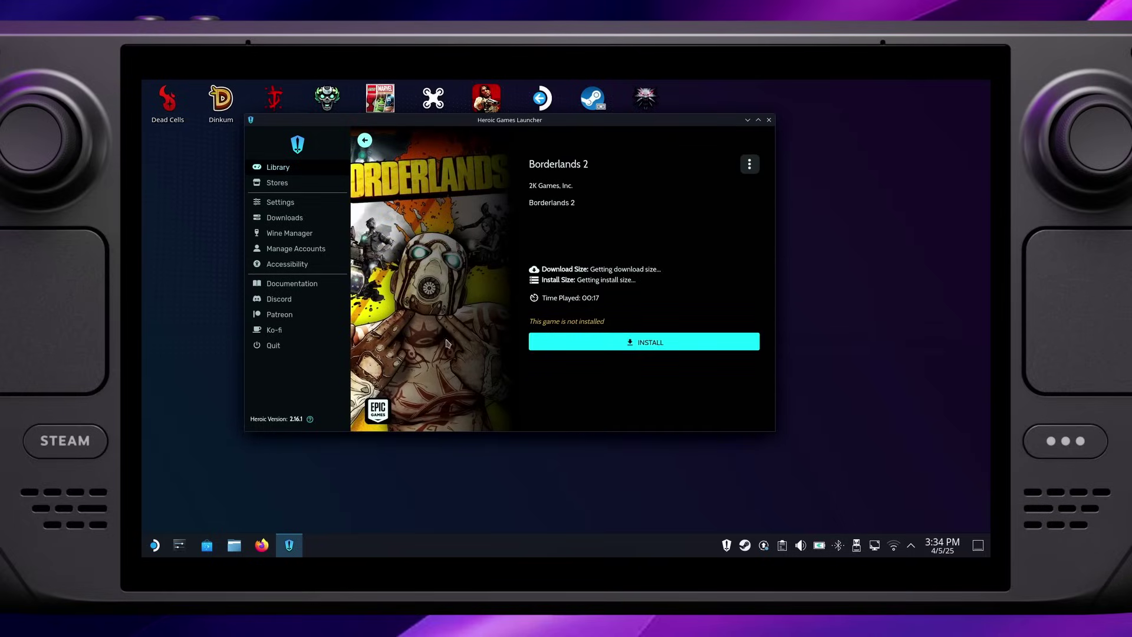
{"action": "left_click", "coordinate": [641, 407]}
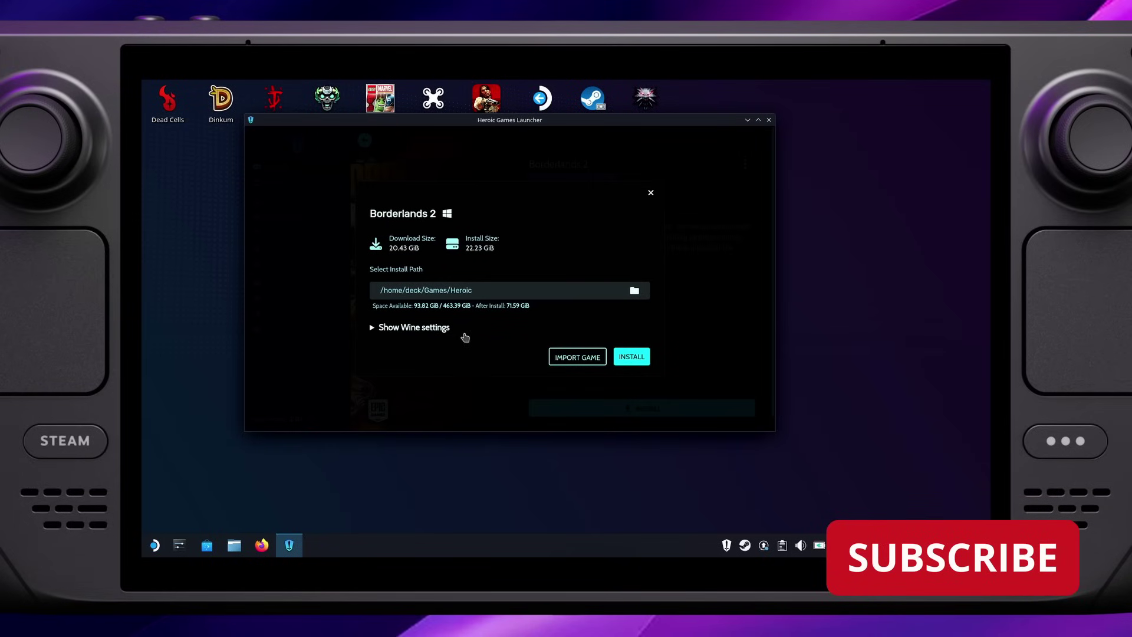
{"action": "left_click", "coordinate": [373, 327]}
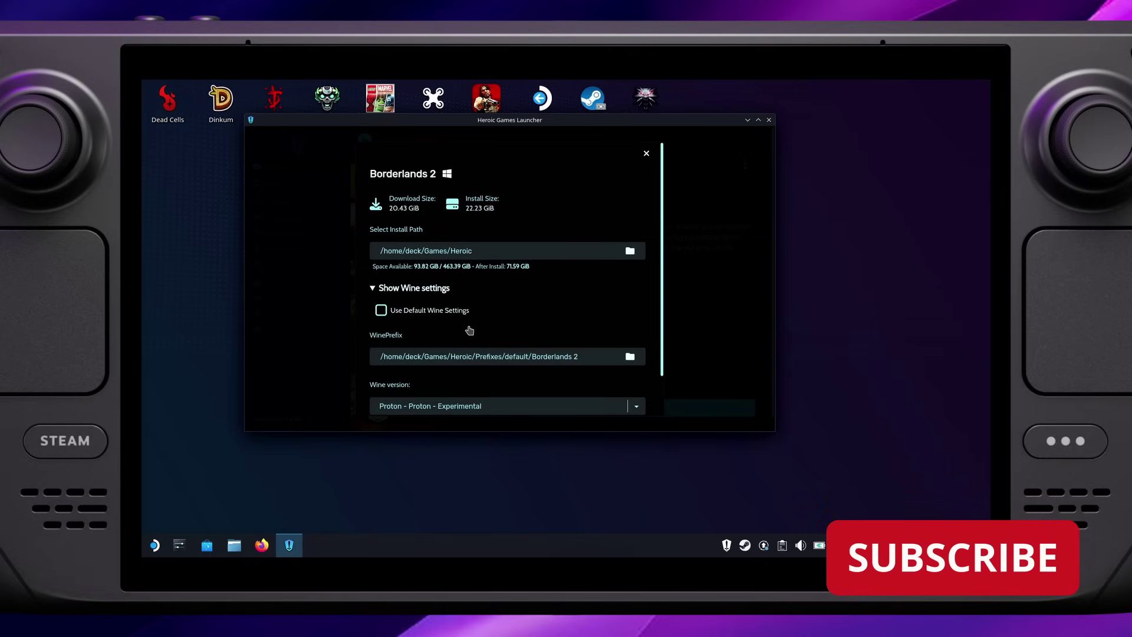
{"action": "scroll", "coordinate": [466, 334], "scroll_direction": "down", "scroll_amount": 2}
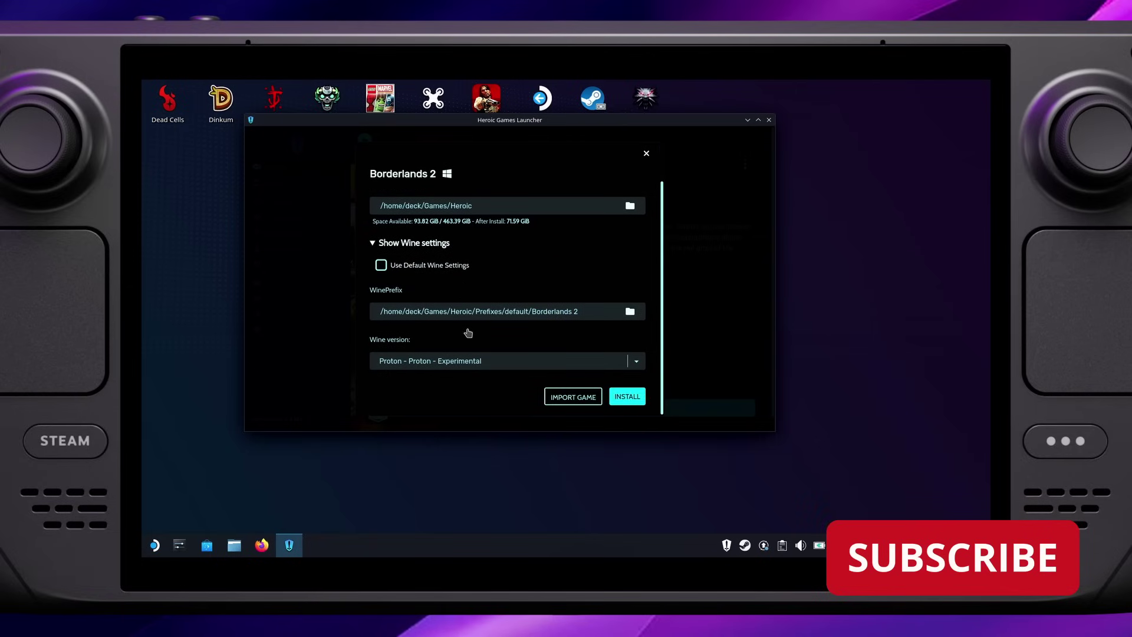
{"action": "scroll", "coordinate": [469, 330], "scroll_direction": "up", "scroll_amount": 2}
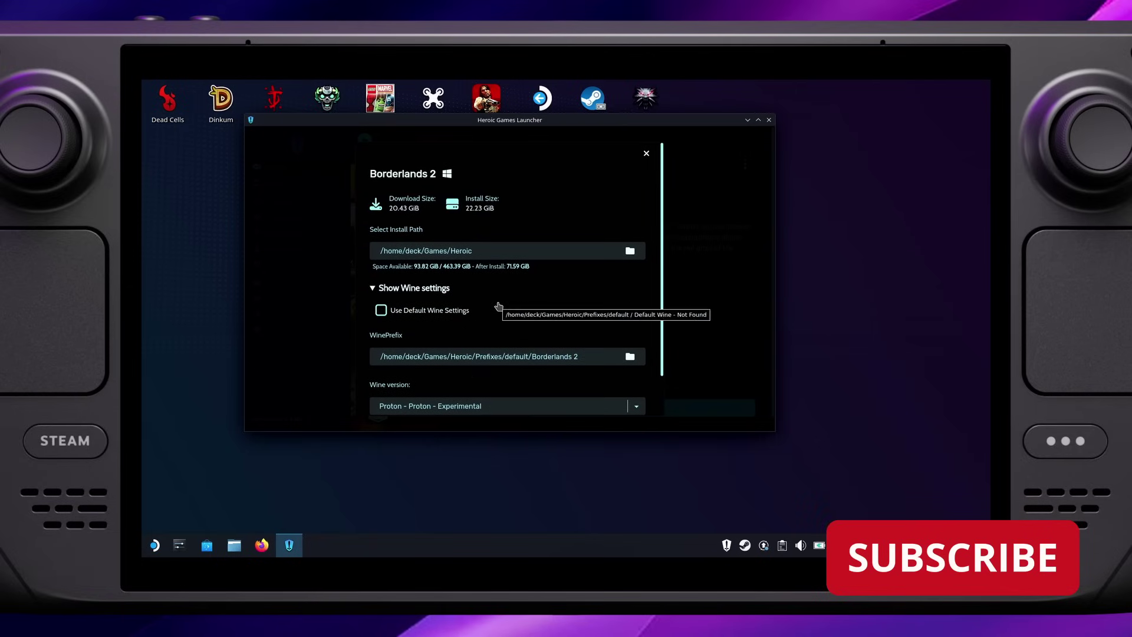
{"action": "scroll", "coordinate": [498, 307], "scroll_direction": "down", "scroll_amount": 2}
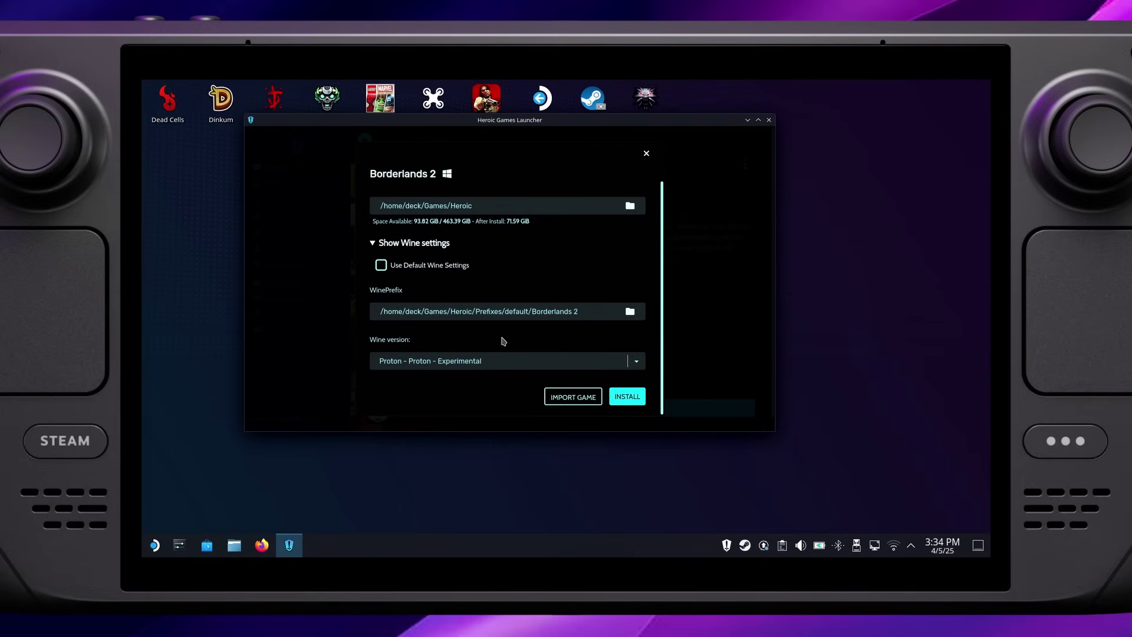
Begin installing Borderlands 2 to /home/deck/Games/Heroic
{"action": "left_click", "coordinate": [623, 401]}
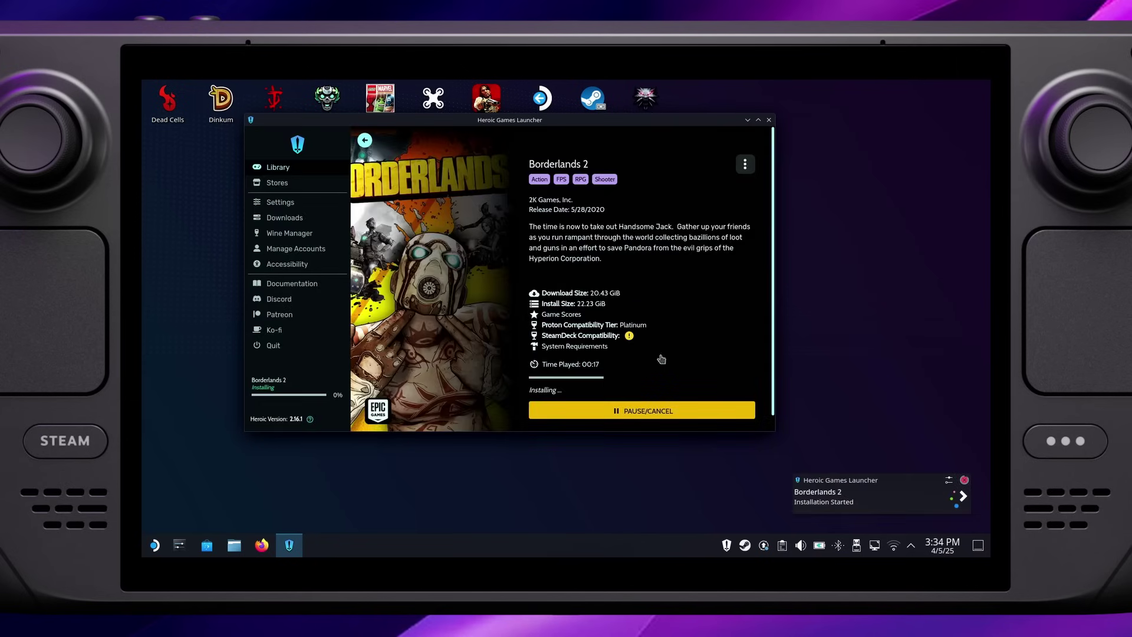
{"action": "scroll", "coordinate": [681, 327], "scroll_direction": "down", "scroll_amount": 1}
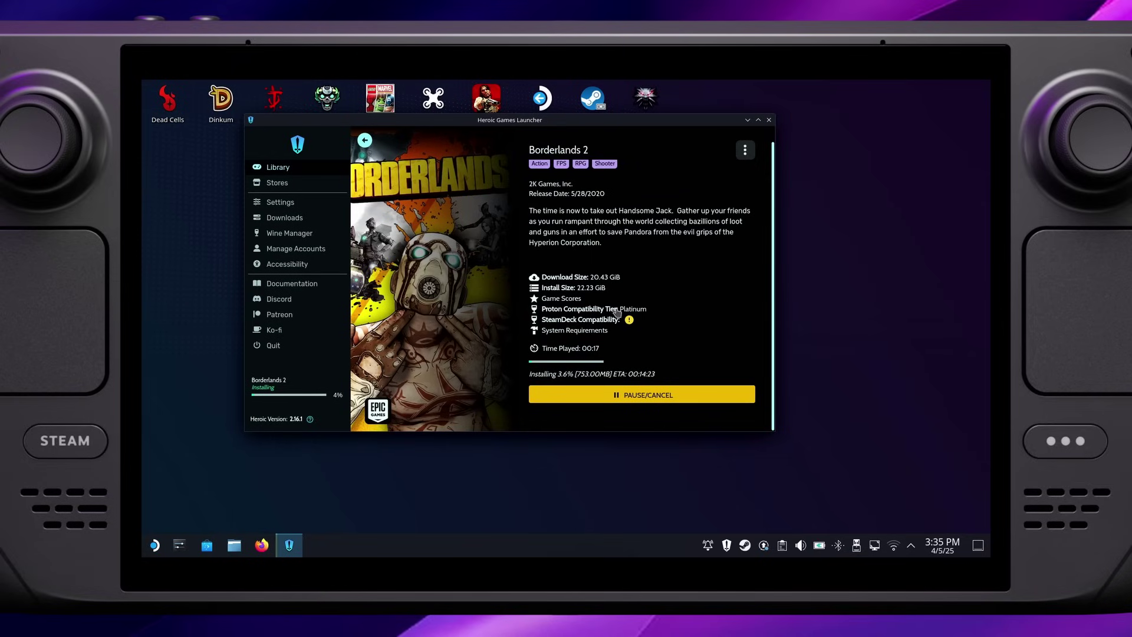
{"action": "left_click", "coordinate": [573, 313]}
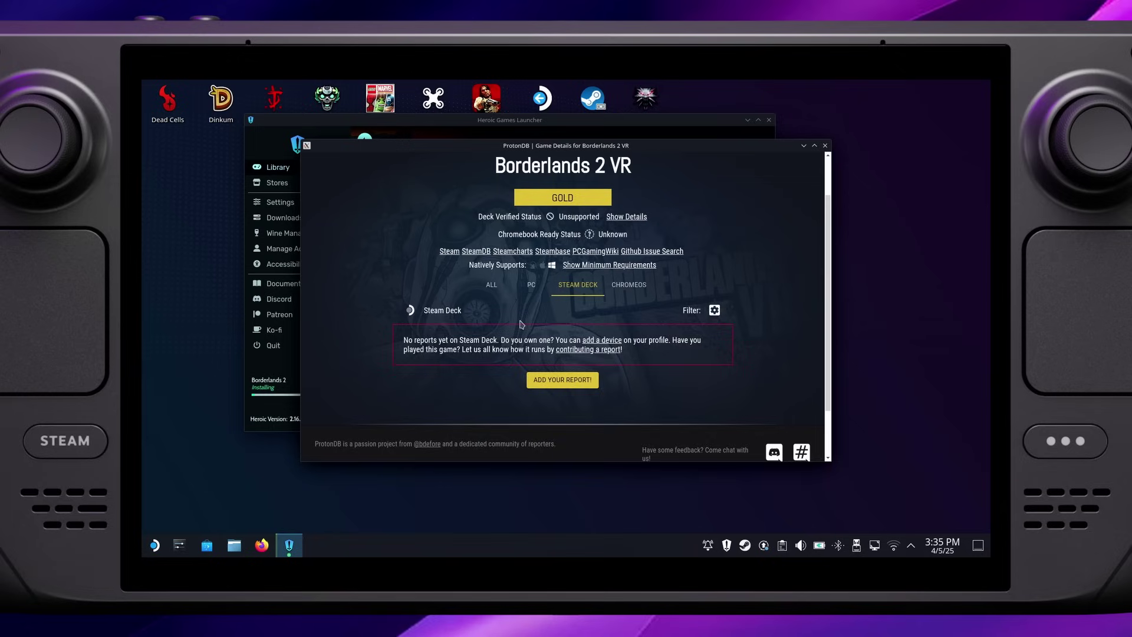
{"action": "scroll", "coordinate": [530, 295], "scroll_direction": "down", "scroll_amount": 1}
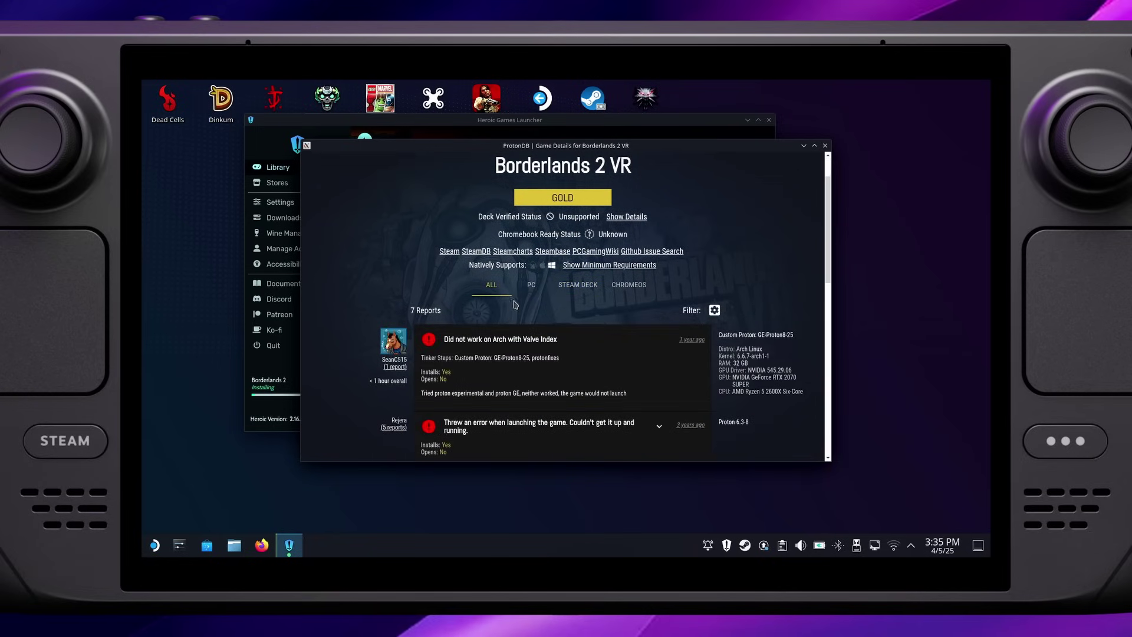
{"action": "left_click", "coordinate": [579, 284]}
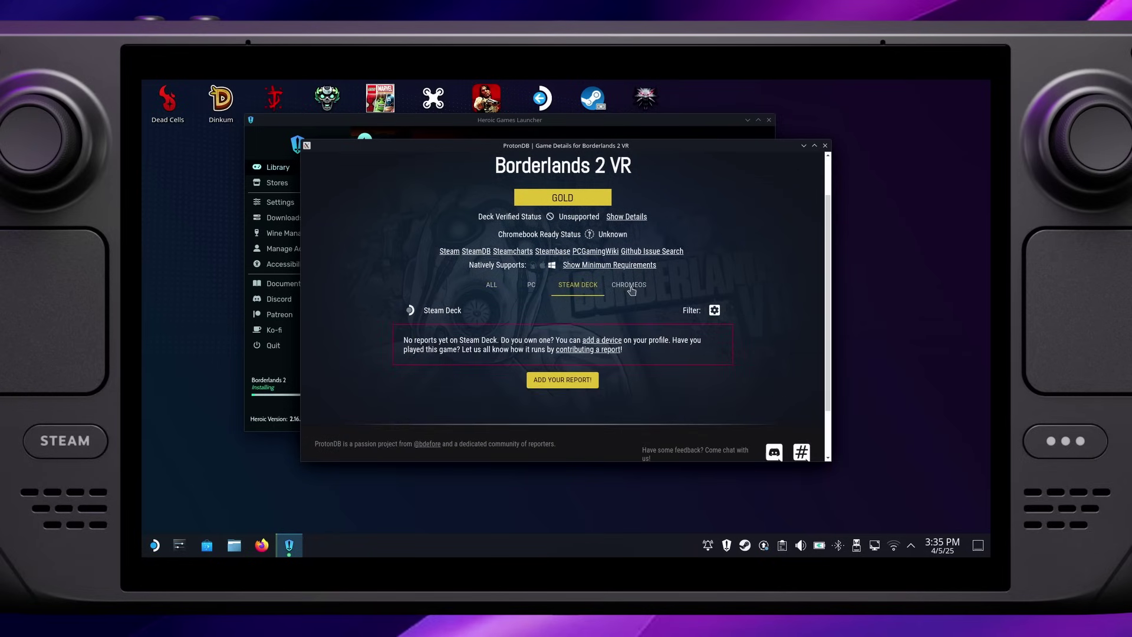
{"action": "scroll", "coordinate": [590, 304], "scroll_direction": "down", "scroll_amount": 1}
{"action": "scroll", "coordinate": [583, 307], "scroll_direction": "up", "scroll_amount": 1}
{"action": "left_click", "coordinate": [825, 145]}
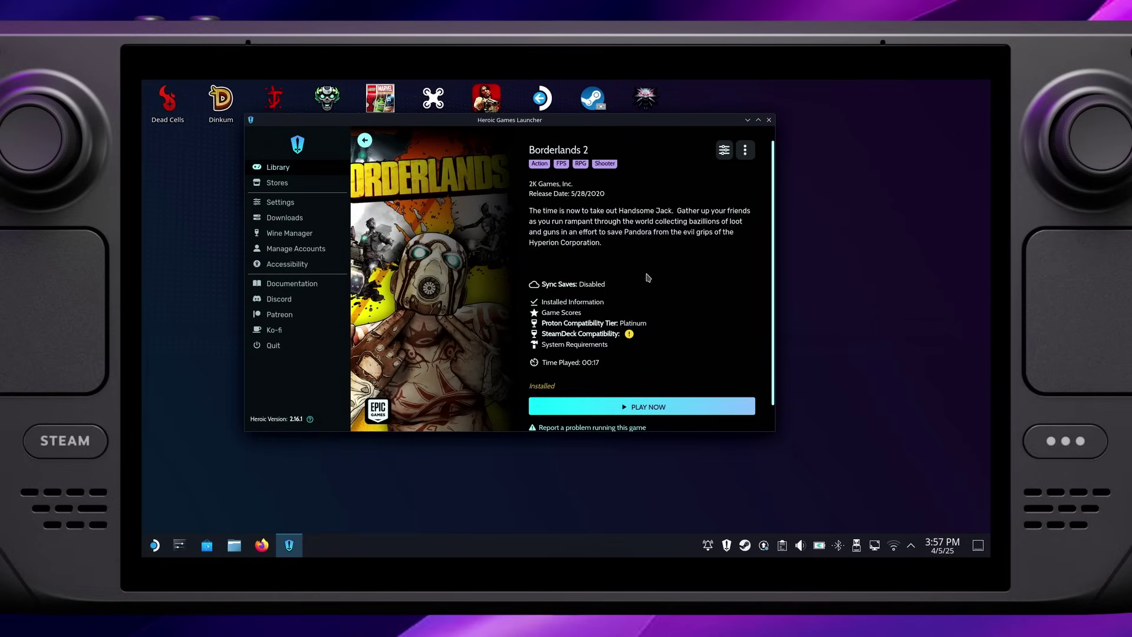
Use Borderlands 2's three-dot menu to Add to Steam, then close Heroic
{"action": "scroll", "coordinate": [704, 274], "scroll_direction": "down", "scroll_amount": 1}
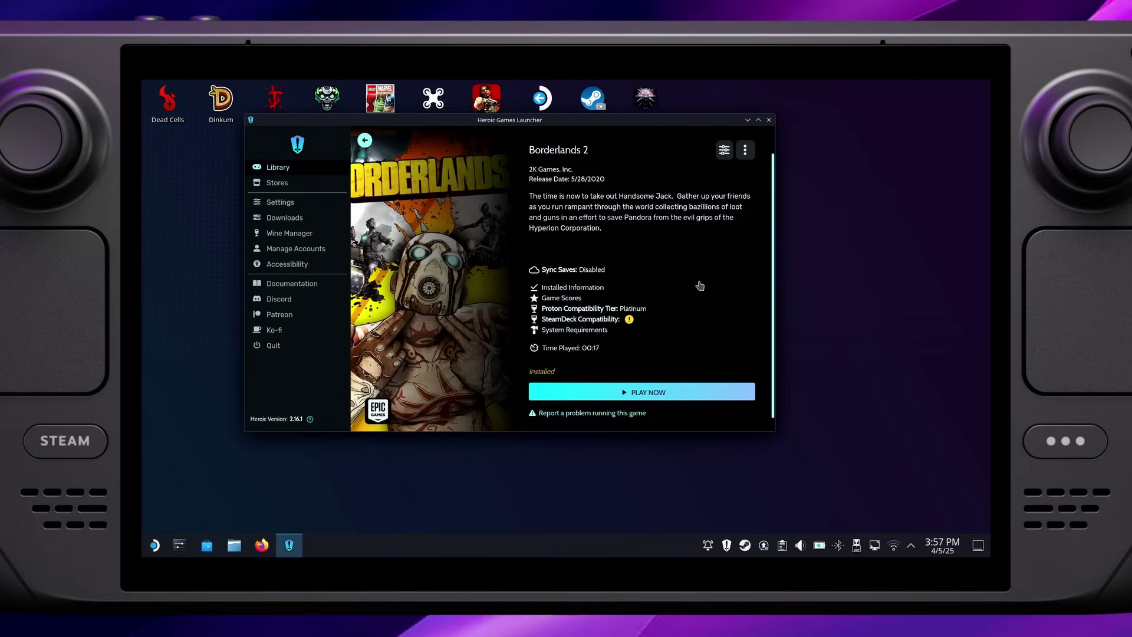
{"action": "scroll", "coordinate": [675, 297], "scroll_direction": "up", "scroll_amount": 2}
{"action": "left_click", "coordinate": [743, 166]}
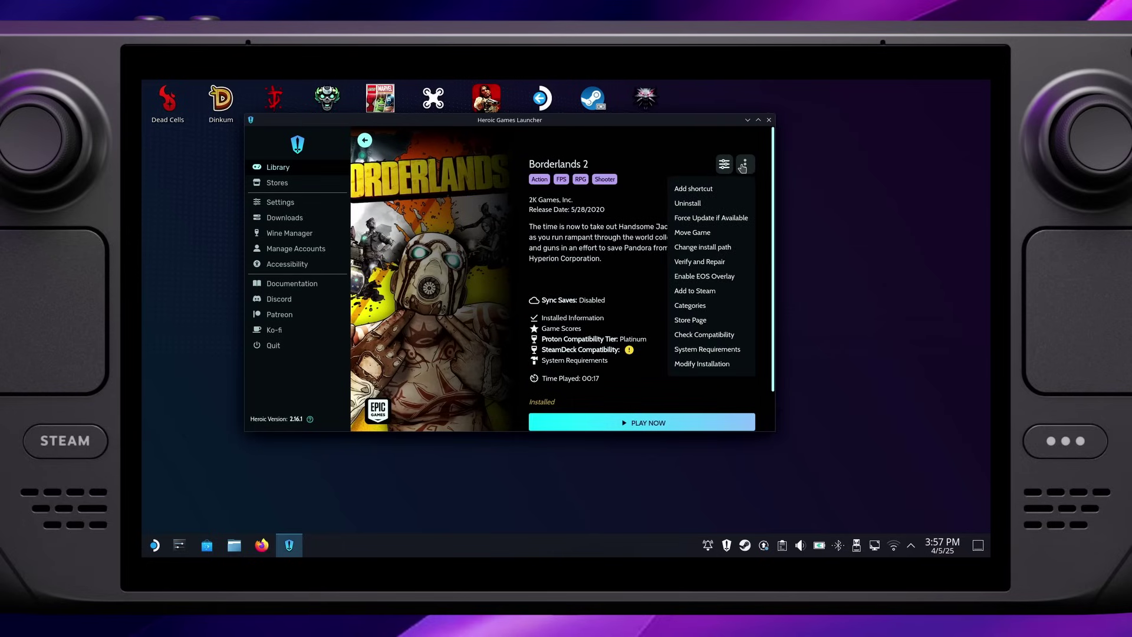
{"action": "left_click", "coordinate": [695, 291]}
{"action": "left_click", "coordinate": [646, 286]}
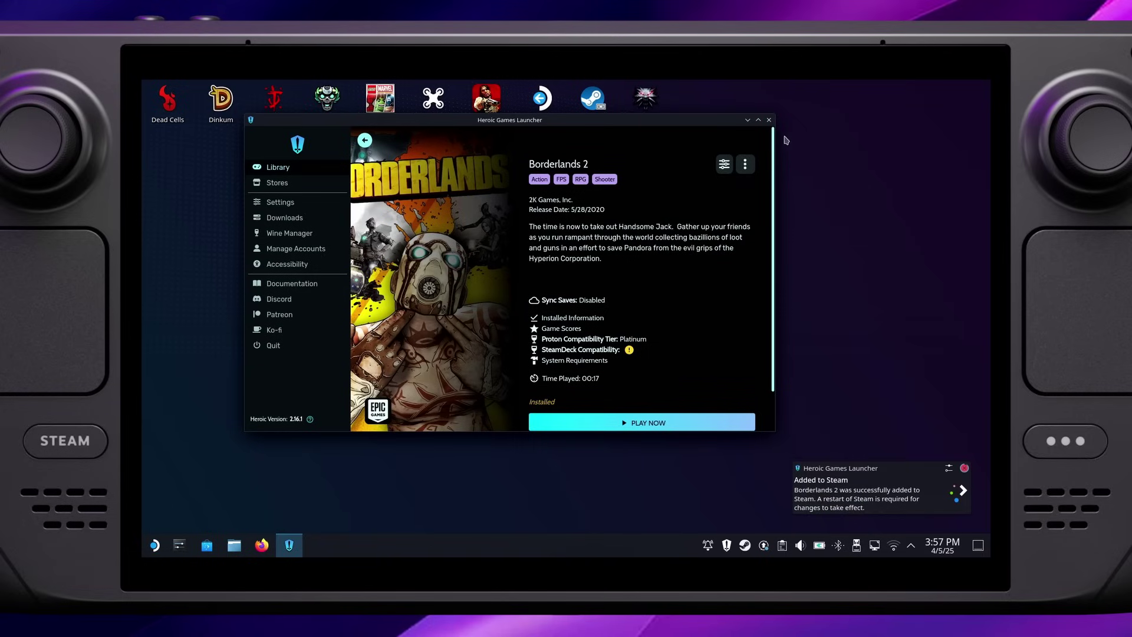
{"action": "left_click", "coordinate": [769, 119]}
{"action": "right_click", "coordinate": [745, 544]}
Exit and relaunch Steam, then open the newly listed Borderlands 2 page
{"action": "left_click", "coordinate": [766, 525]}
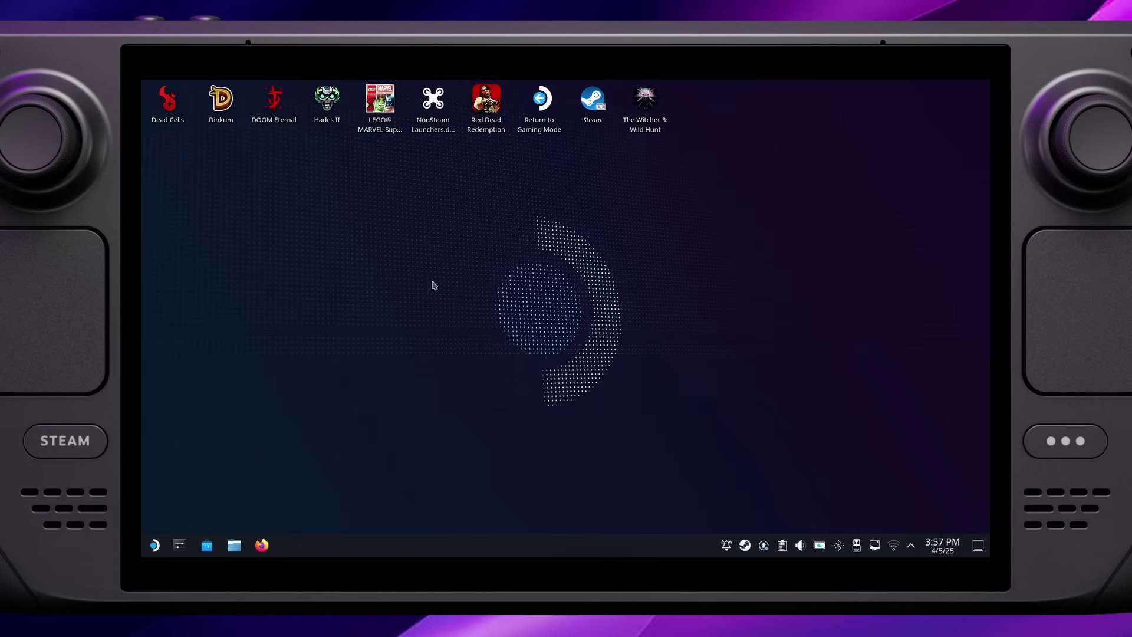
{"action": "double_click", "coordinate": [583, 100]}
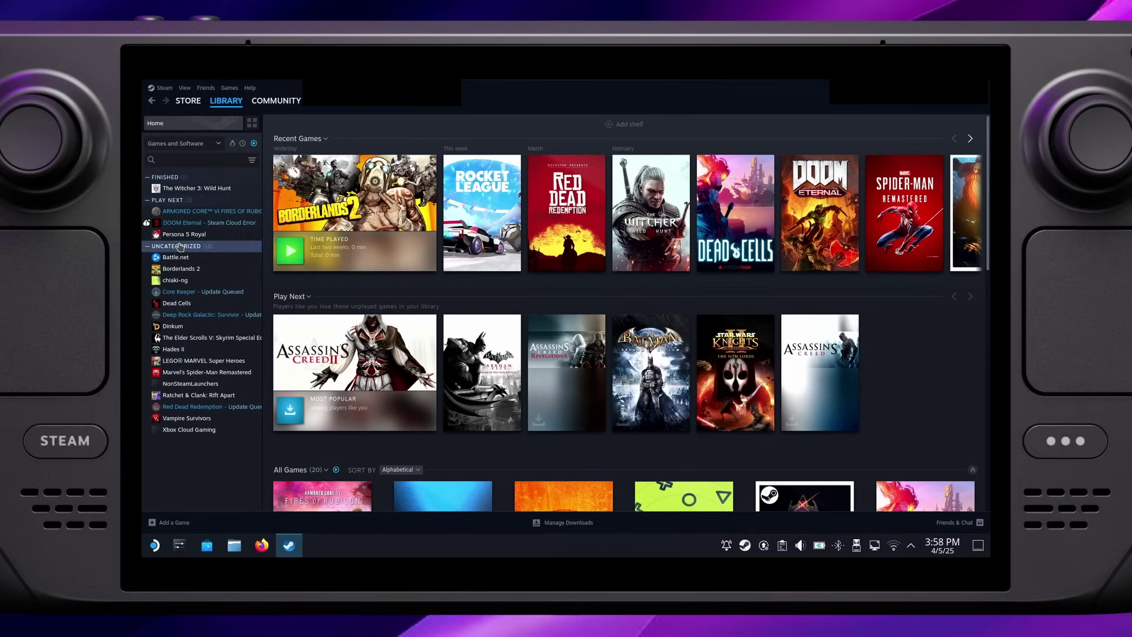
{"action": "left_click", "coordinate": [182, 269]}
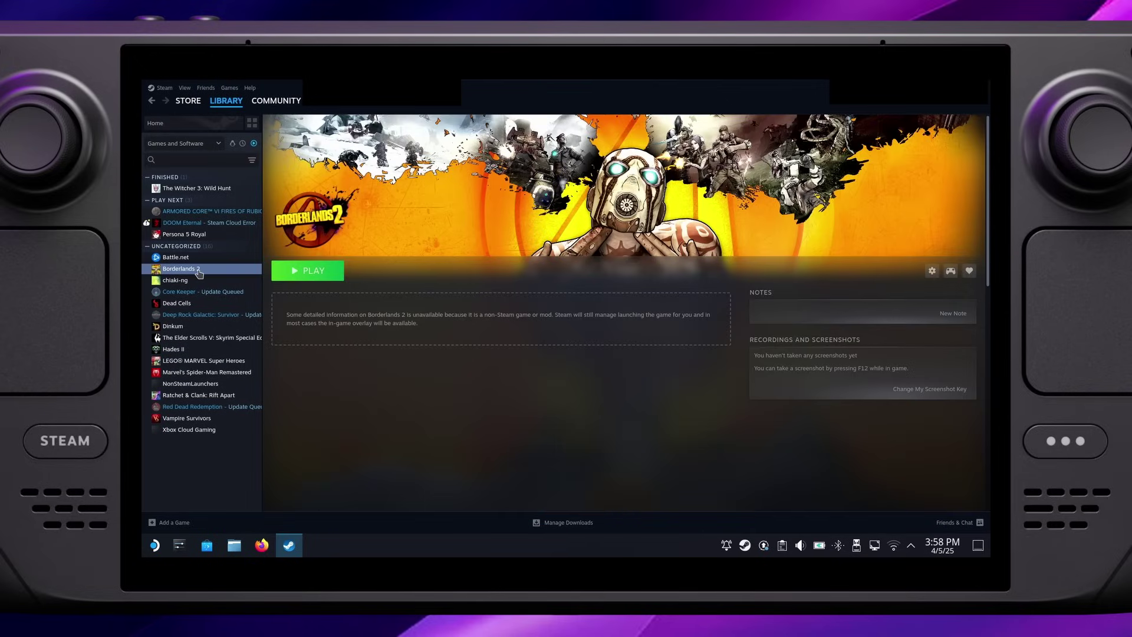
Add Heroic Games Launcher as a non-Steam game and view its library page
{"action": "left_click", "coordinate": [171, 523]}
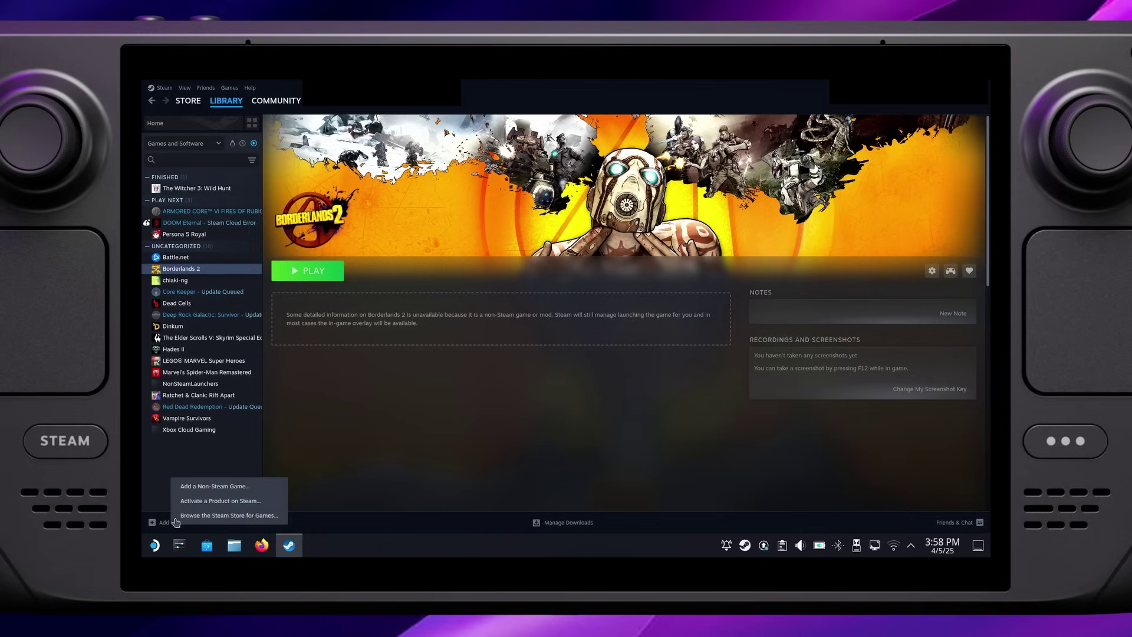
{"action": "left_click", "coordinate": [198, 492]}
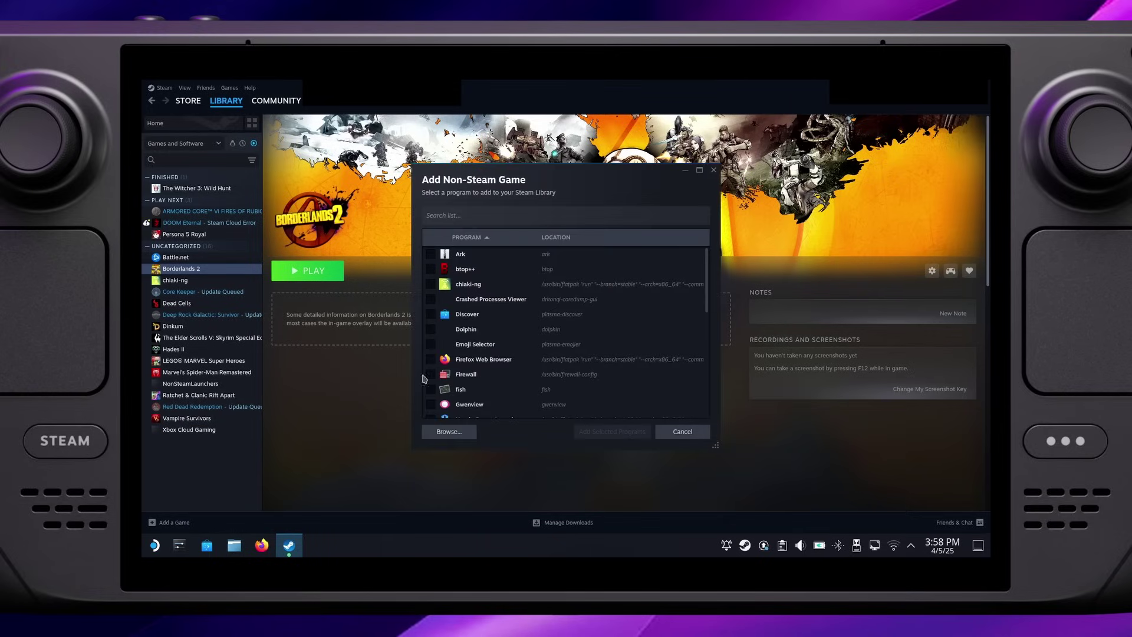
{"action": "scroll", "coordinate": [427, 368], "scroll_direction": "down", "scroll_amount": 2}
{"action": "left_click", "coordinate": [429, 367]}
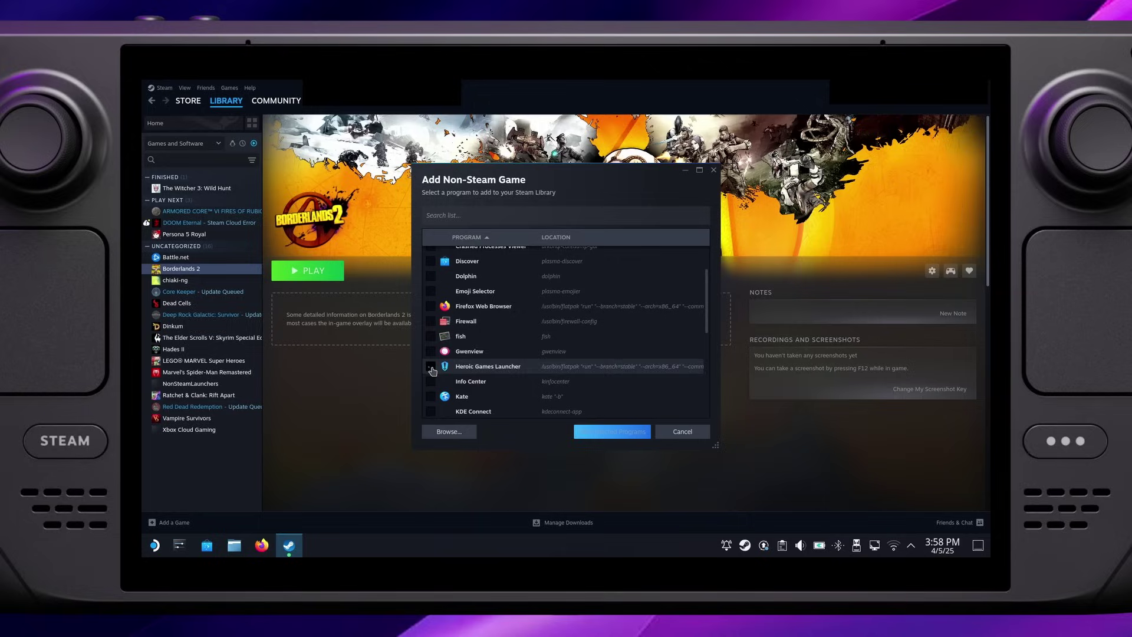
{"action": "left_click", "coordinate": [607, 434]}
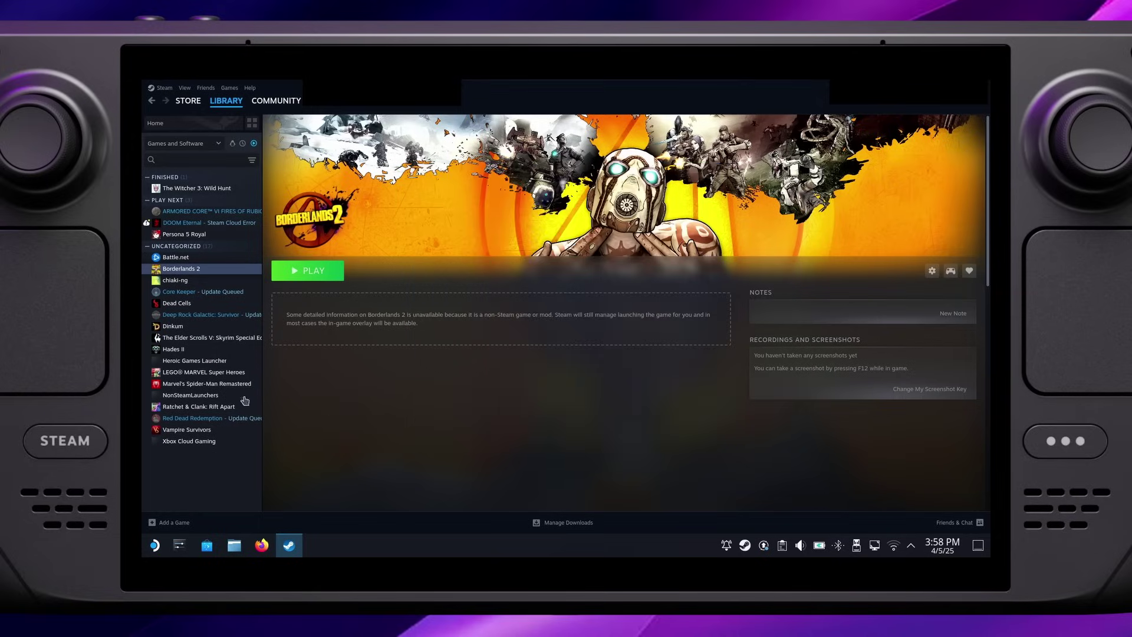
{"action": "left_click", "coordinate": [197, 362]}
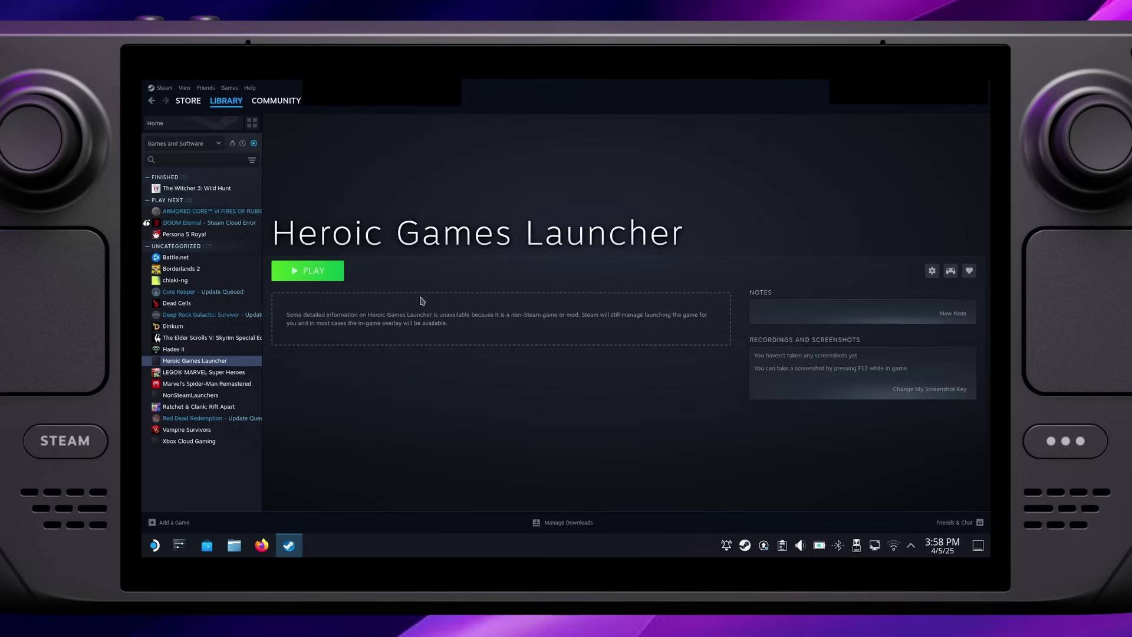
Back in Gaming Mode, launch Heroic Games Launcher from the NON-STEAM collection
{"action": "left_click", "coordinate": [989, 89]}
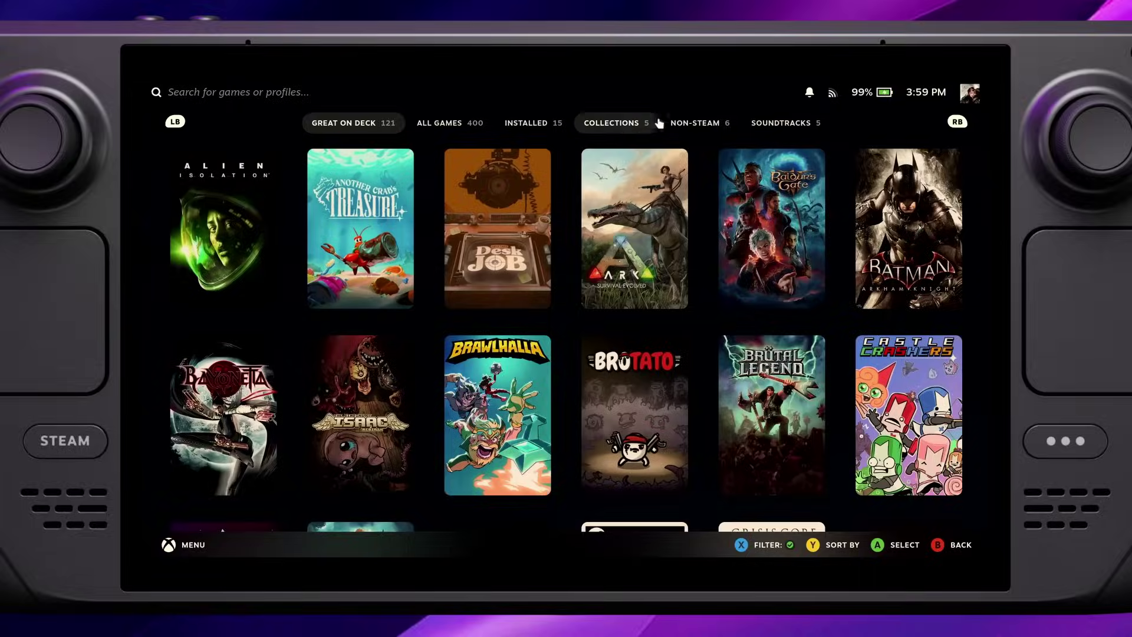
{"action": "left_click", "coordinate": [698, 122]}
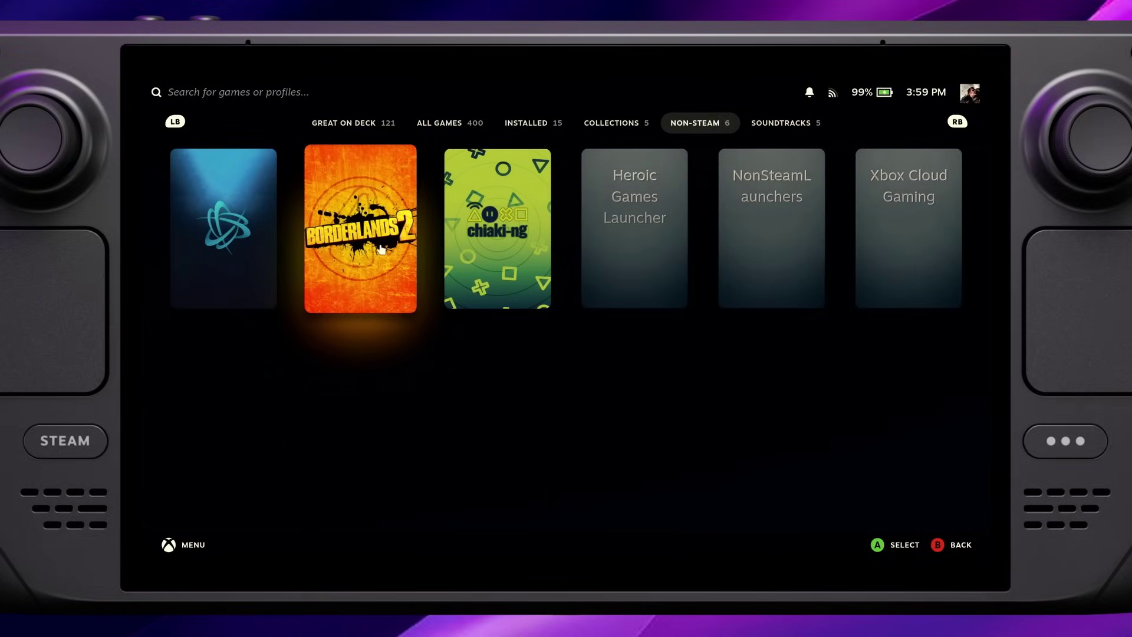
{"action": "left_click", "coordinate": [642, 217]}
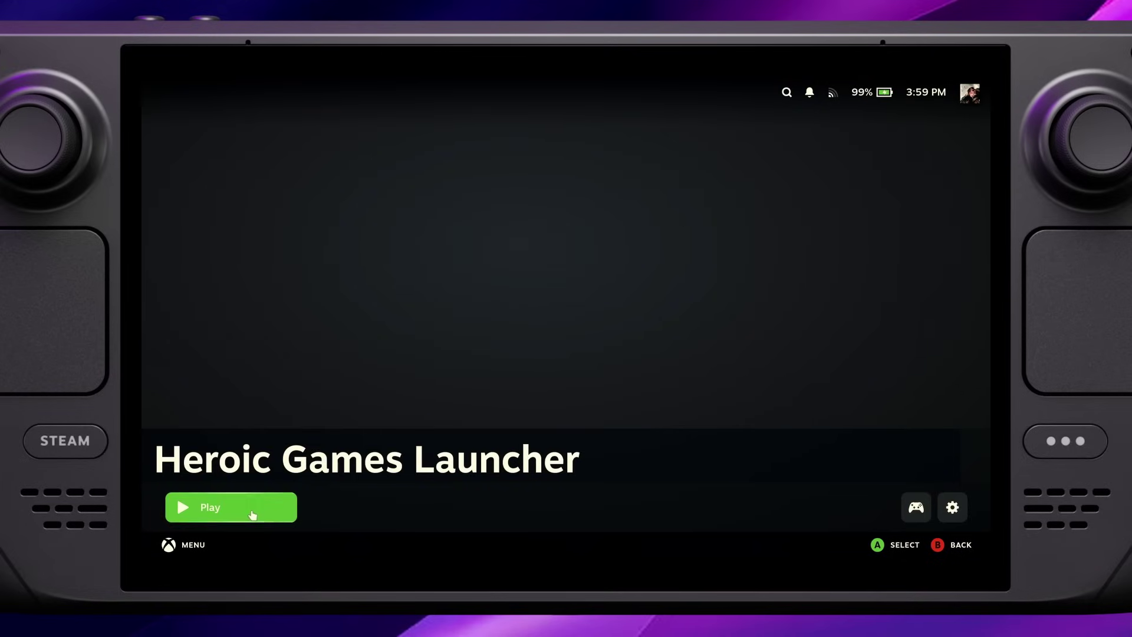
{"action": "left_click", "coordinate": [252, 515]}
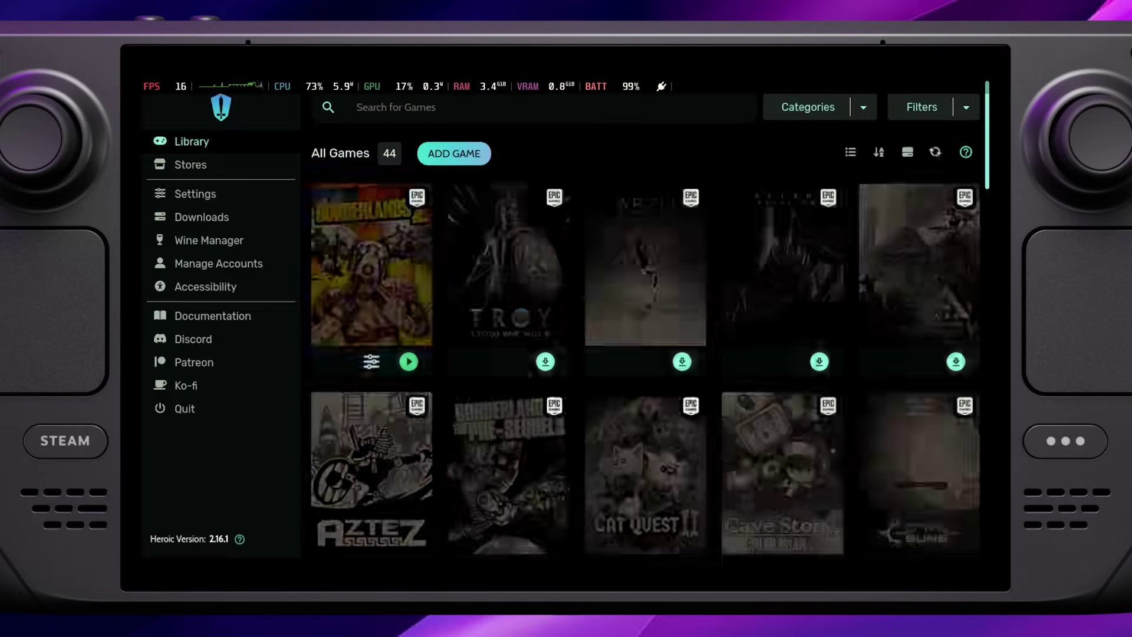
Open Borderlands 2's page and confirm its options menu shows Remove from Steam
{"action": "key", "text": "Right"}
{"action": "key", "text": "Right"}
{"action": "key", "text": "Down"}
{"action": "key", "text": "Down"}
{"action": "key", "text": "Down"}
{"action": "key", "text": "Up"}
{"action": "key", "text": "Up"}
{"action": "key", "text": "Up"}
{"action": "key", "text": "Up"}
{"action": "key", "text": "Left"}
{"action": "key", "text": "Left"}
{"action": "key", "text": "Return"}
{"action": "left_click", "coordinate": [945, 136]}
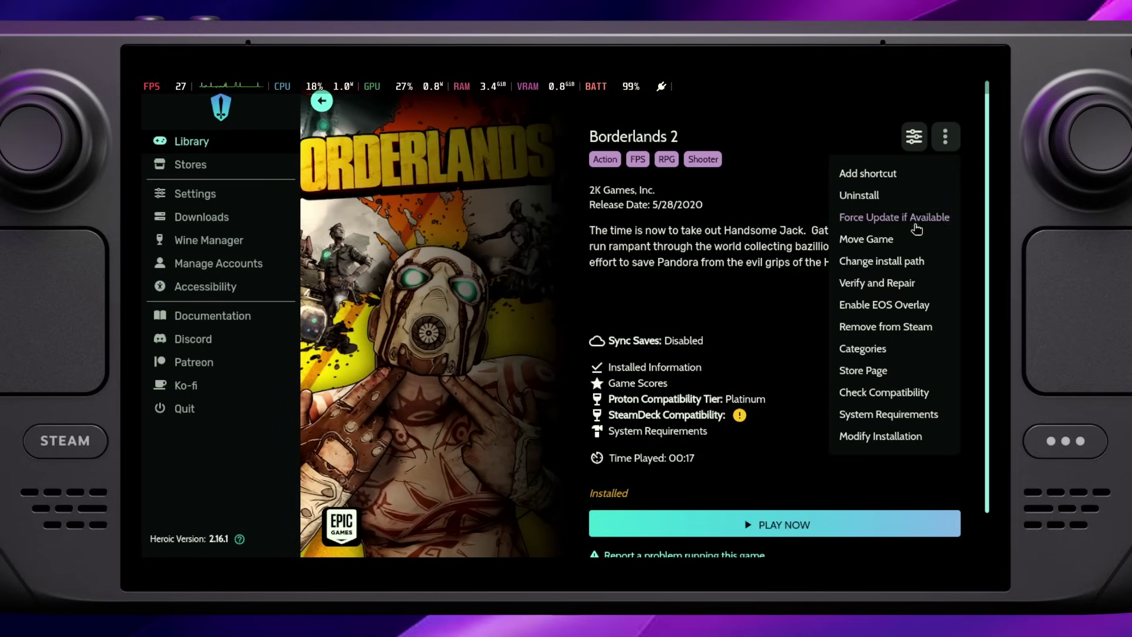
{"action": "left_click", "coordinate": [758, 292]}
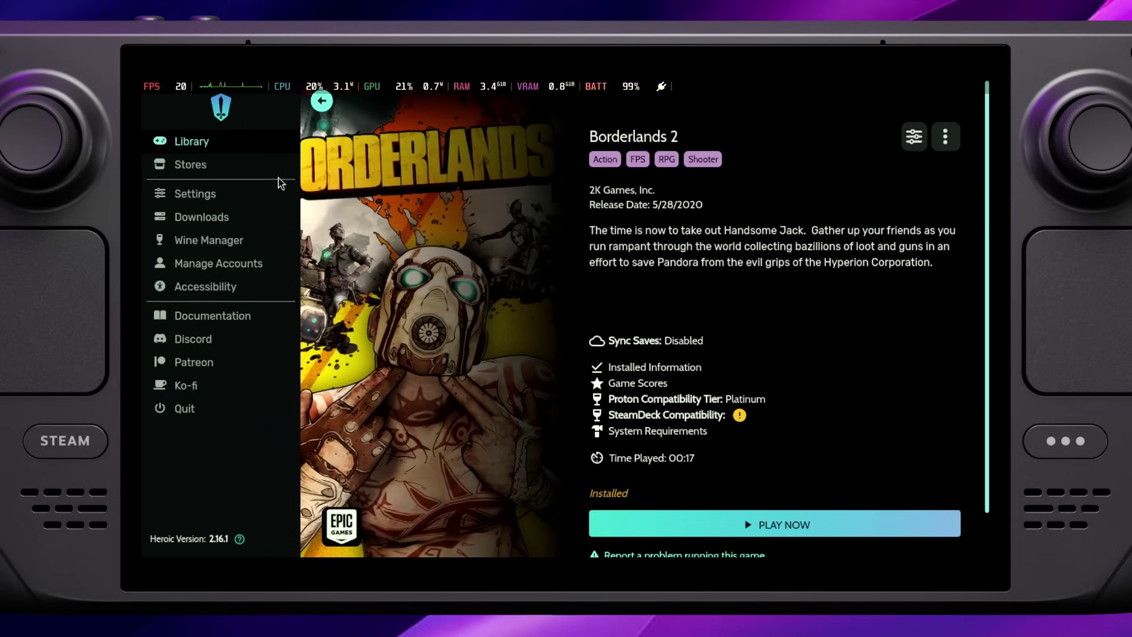
Return to the library and exit Heroic through the Steam menu's Exit game option
{"action": "left_click", "coordinate": [182, 144]}
{"action": "key", "text": "super"}
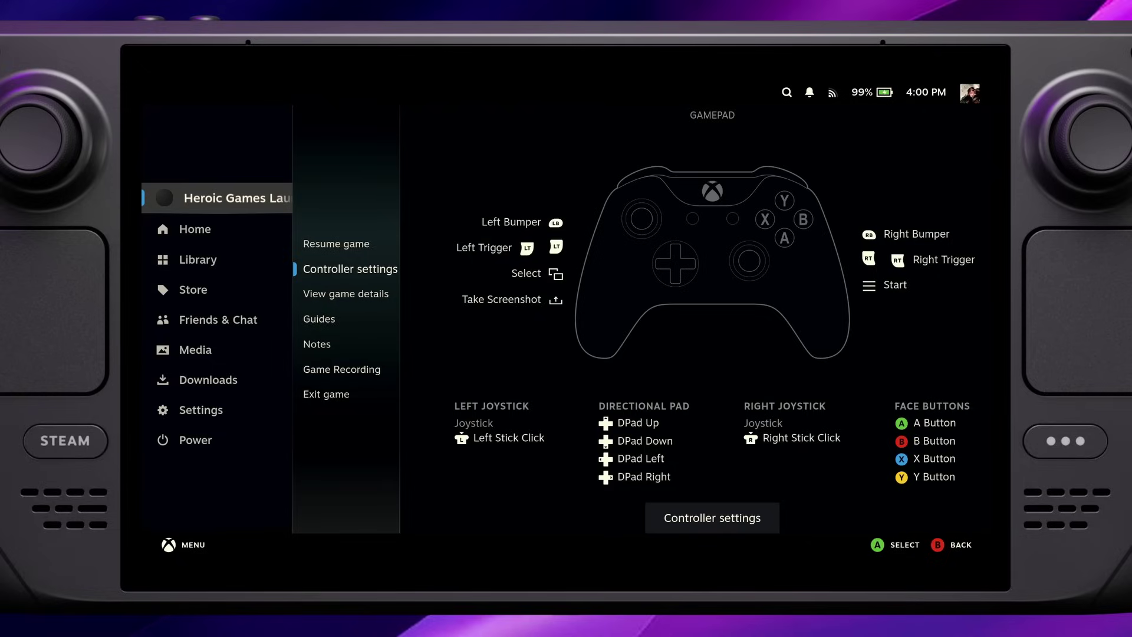
{"action": "left_click", "coordinate": [326, 394]}
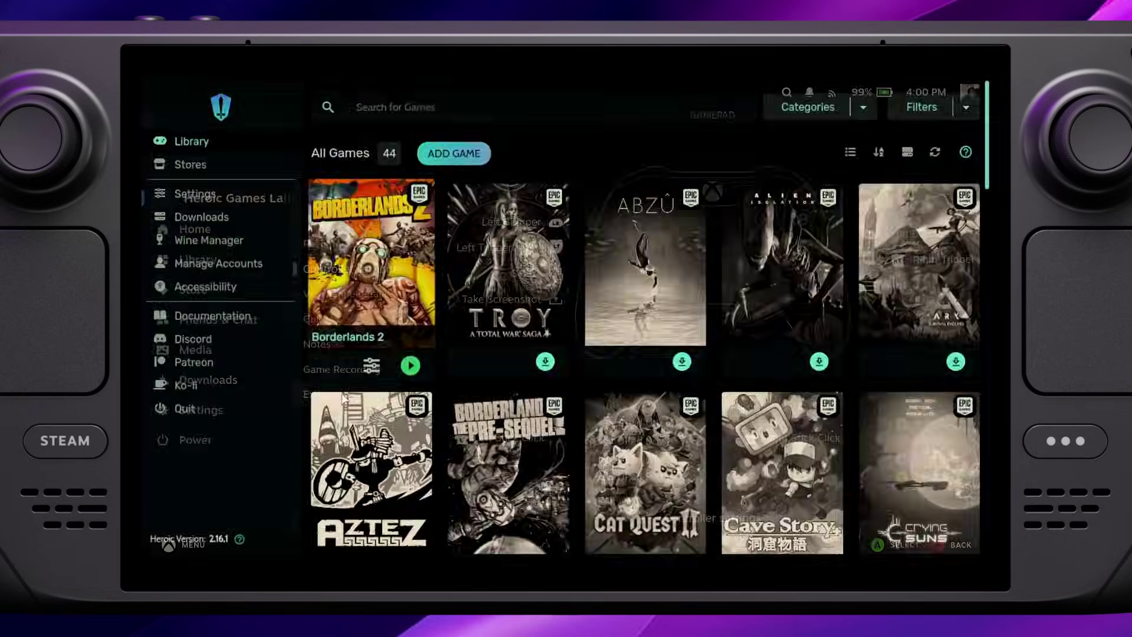
{"action": "left_click", "coordinate": [470, 332]}
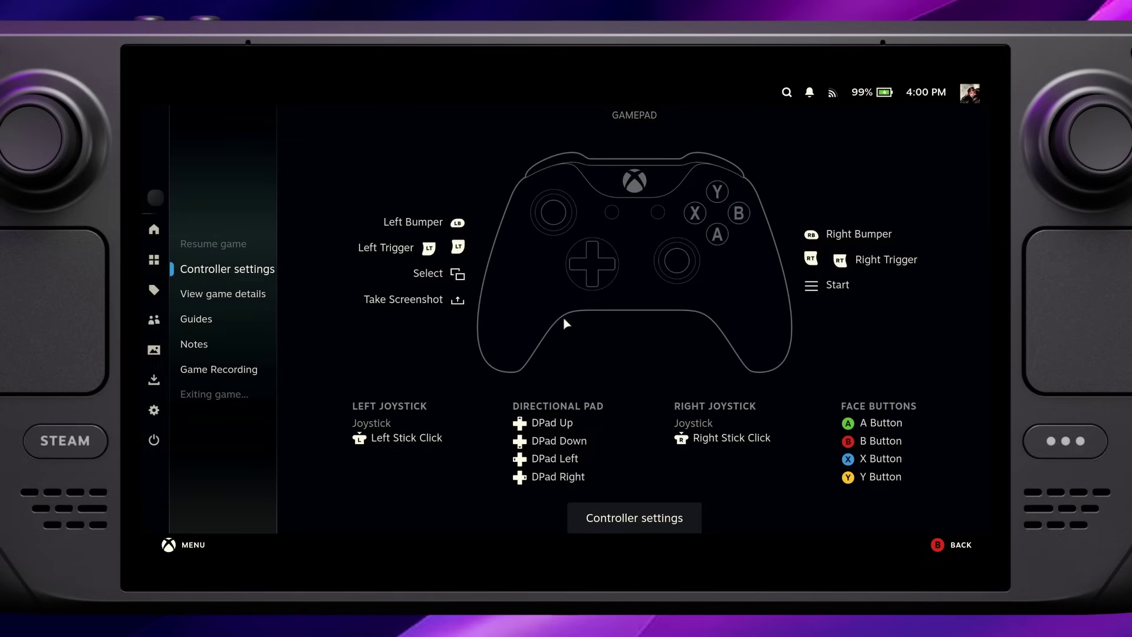
{"action": "key", "text": "Escape"}
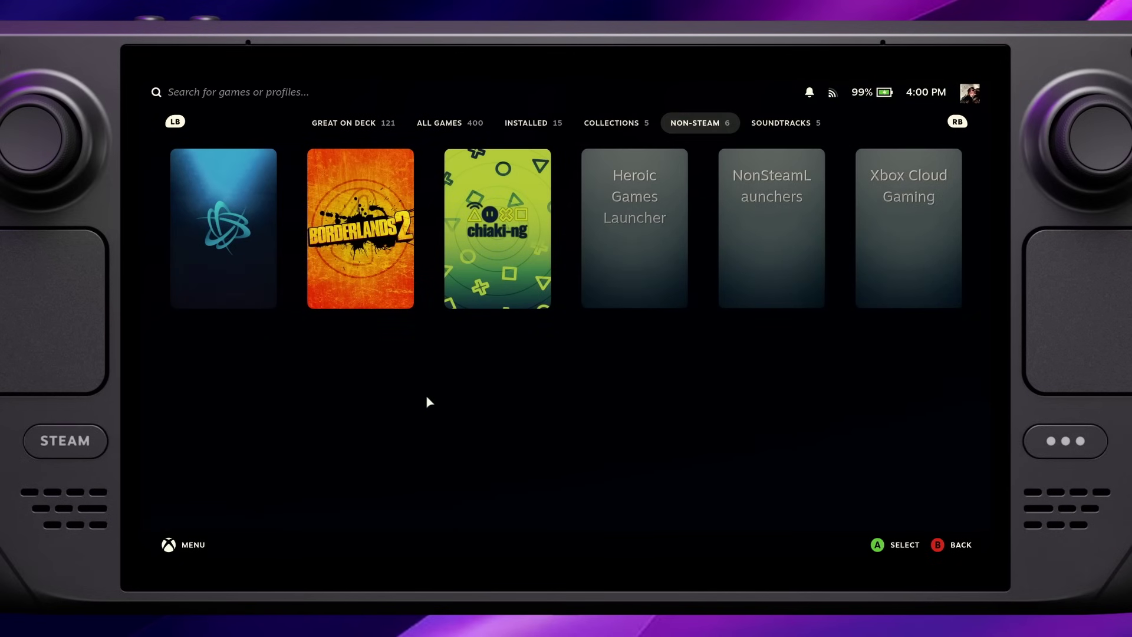
Open the Borderlands 2 tile in the Non-Steam collection and press Play
{"action": "left_click", "coordinate": [367, 259]}
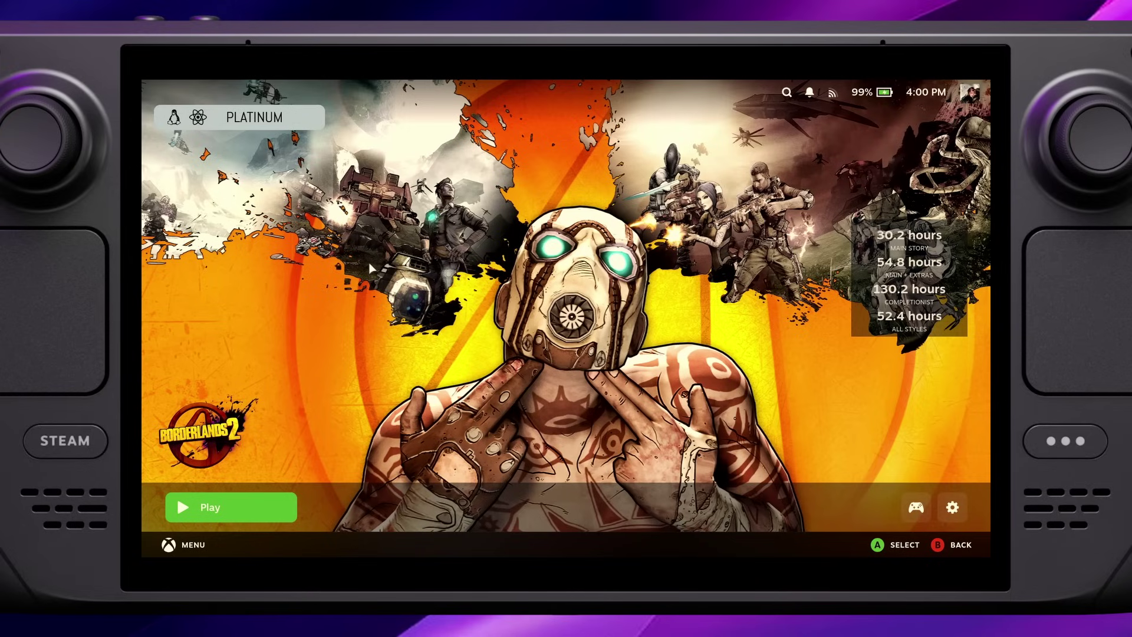
{"action": "key", "text": "Return"}
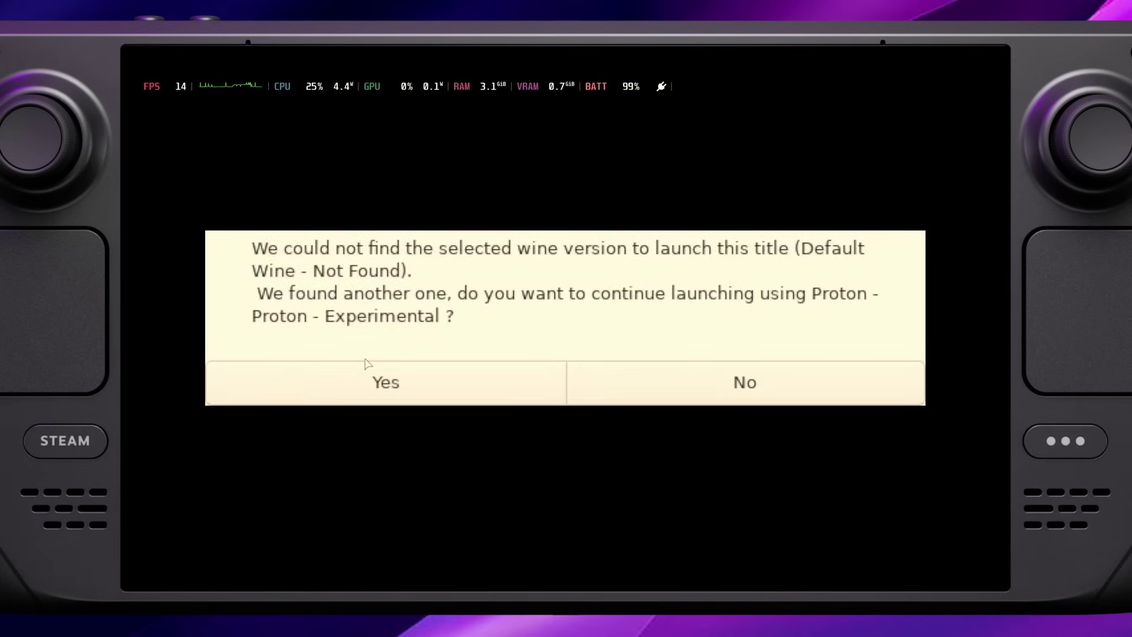
Accept the Proton - Experimental prompt and get past Borderlands 2's start screen
{"action": "left_click", "coordinate": [352, 382]}
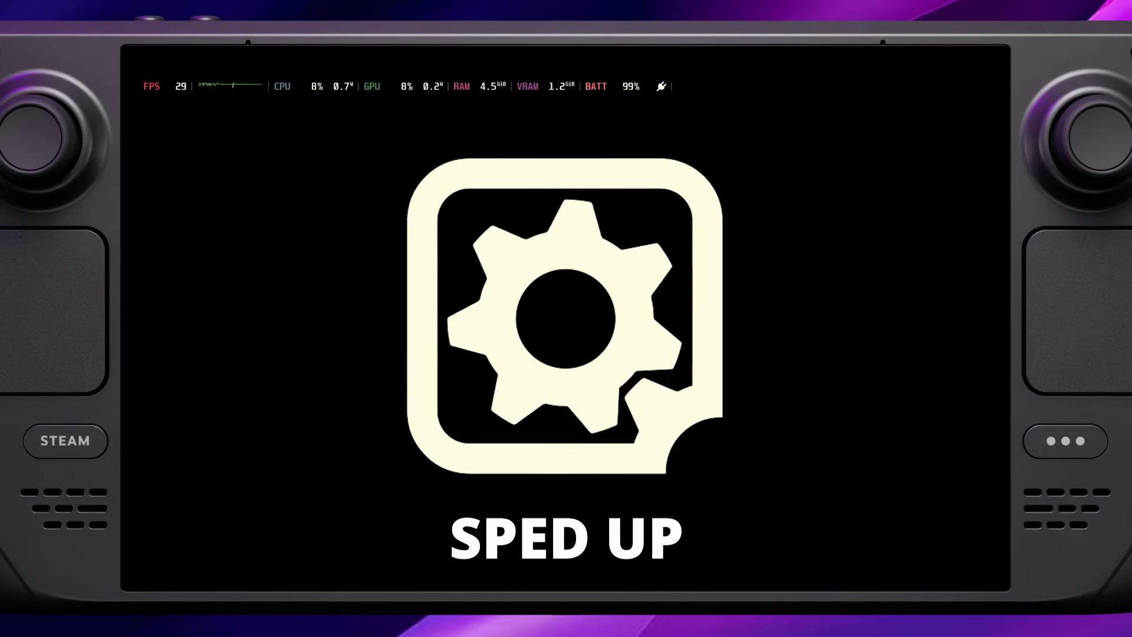
{"action": "key", "text": "Return"}
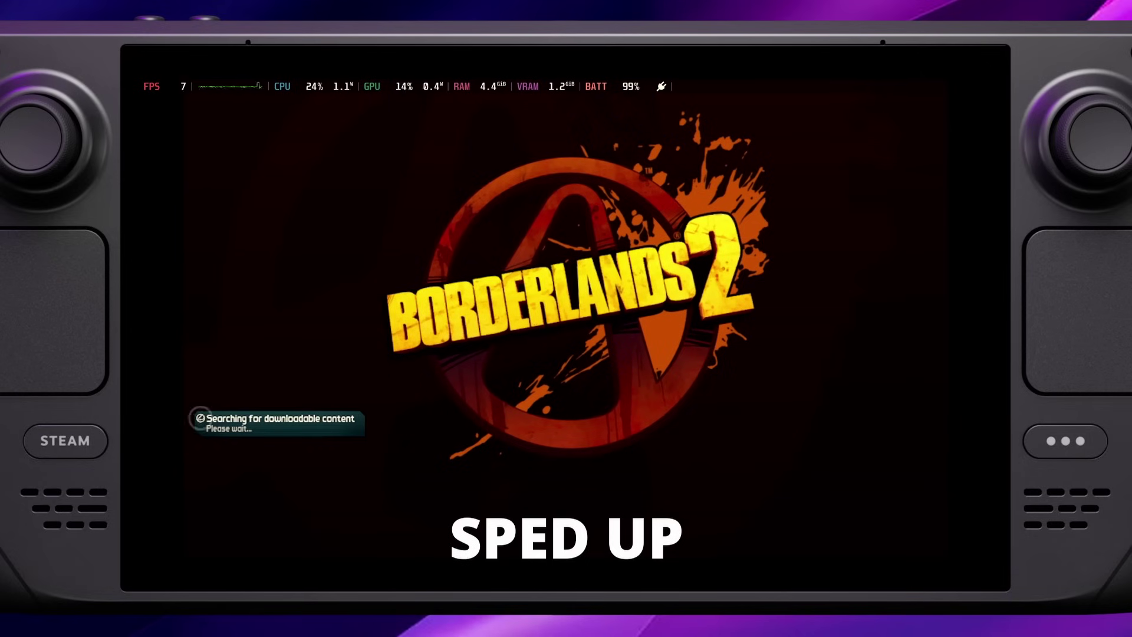